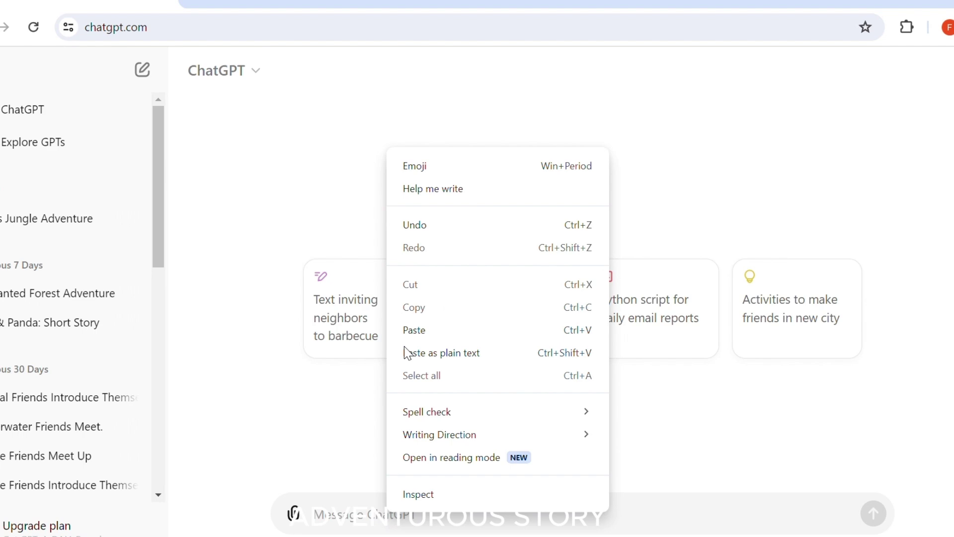
Paste the Jack ten-scene story request into ChatGPT, send it, and review the reply
click(427, 325)
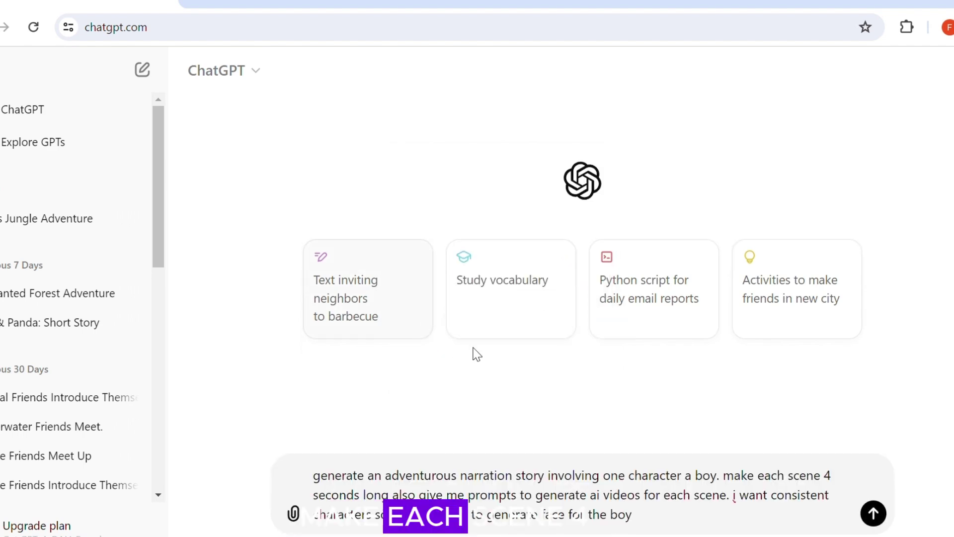
click(874, 514)
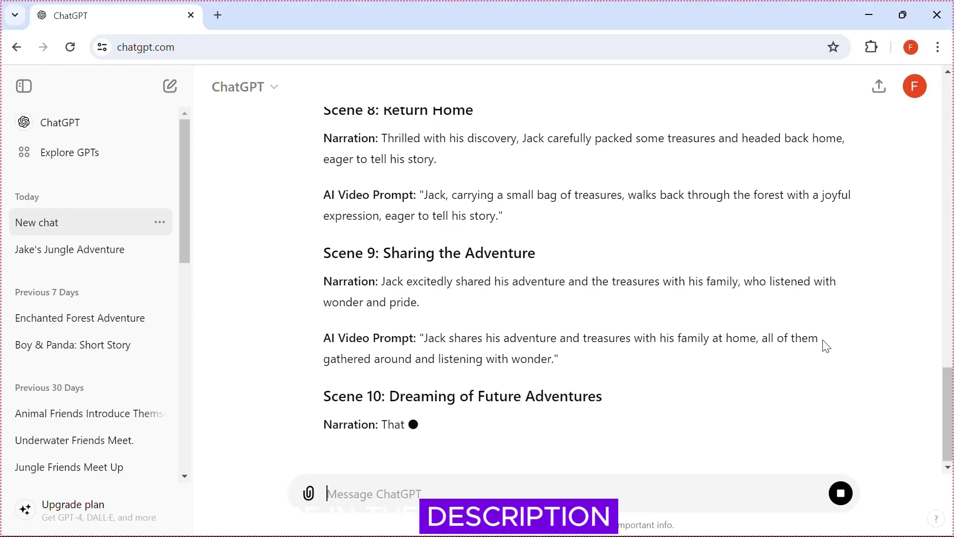
scroll(824, 121, up, 20)
scroll(880, 141, down, 1)
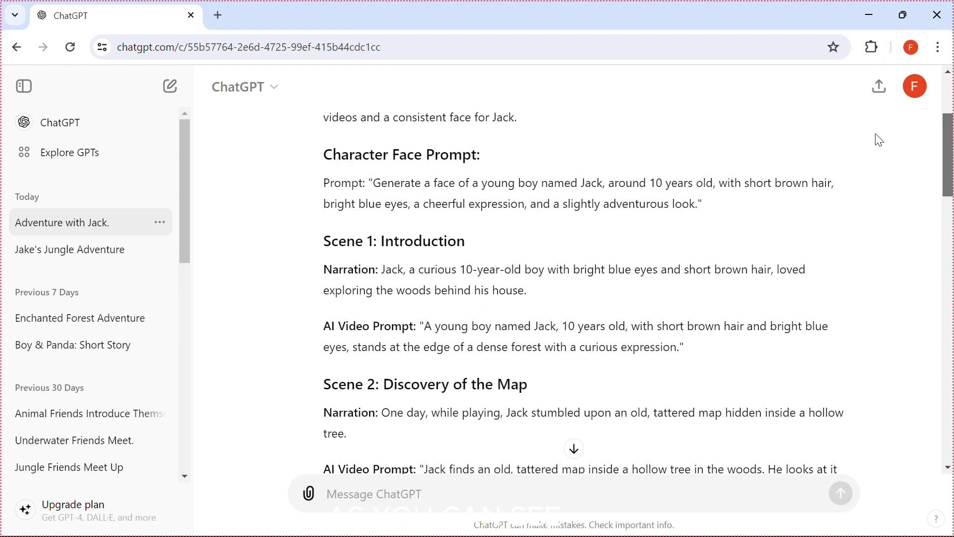
scroll(880, 141, down, 1)
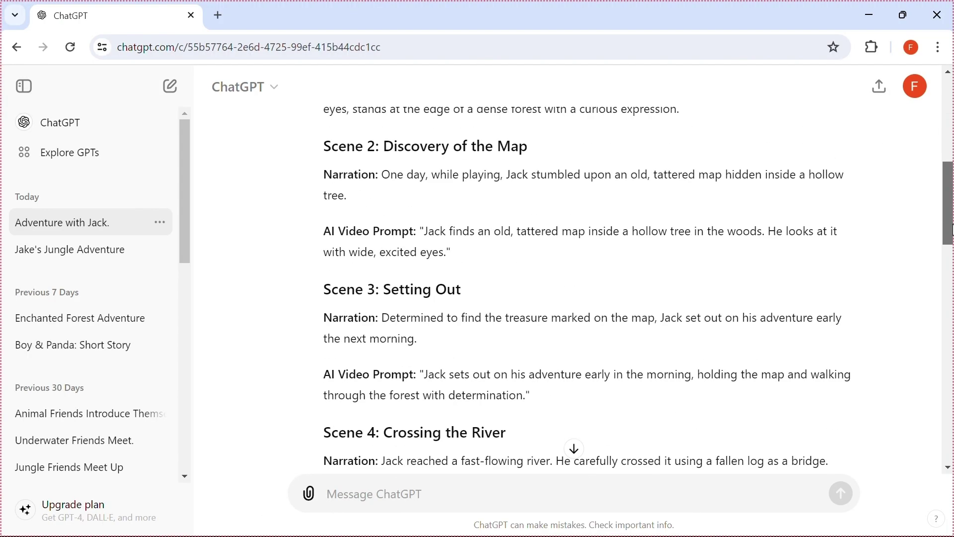
scroll(953, 479, down, 20)
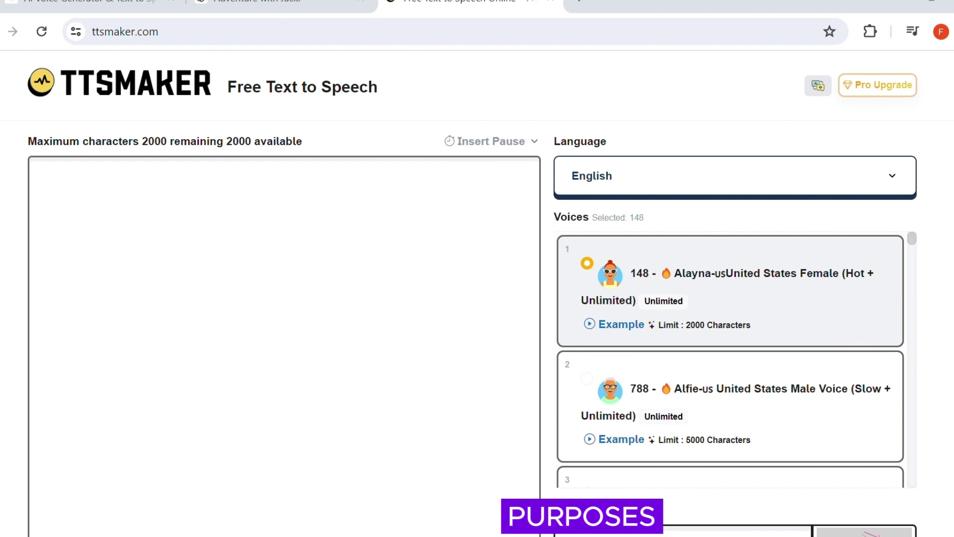
Ask ChatGPT to rewrite the Jack story without prompts or labels, then select its three paragraphs
click(216, 1)
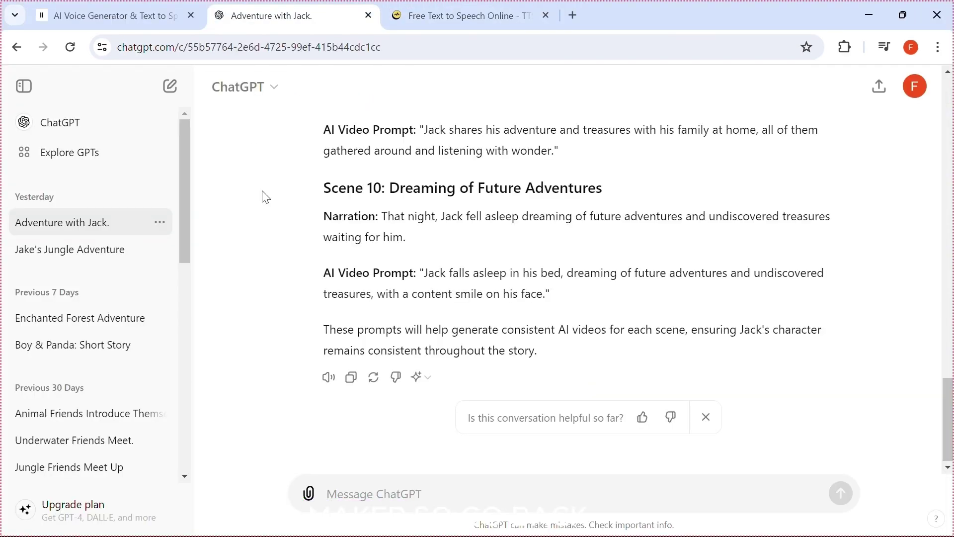
right_click(367, 496)
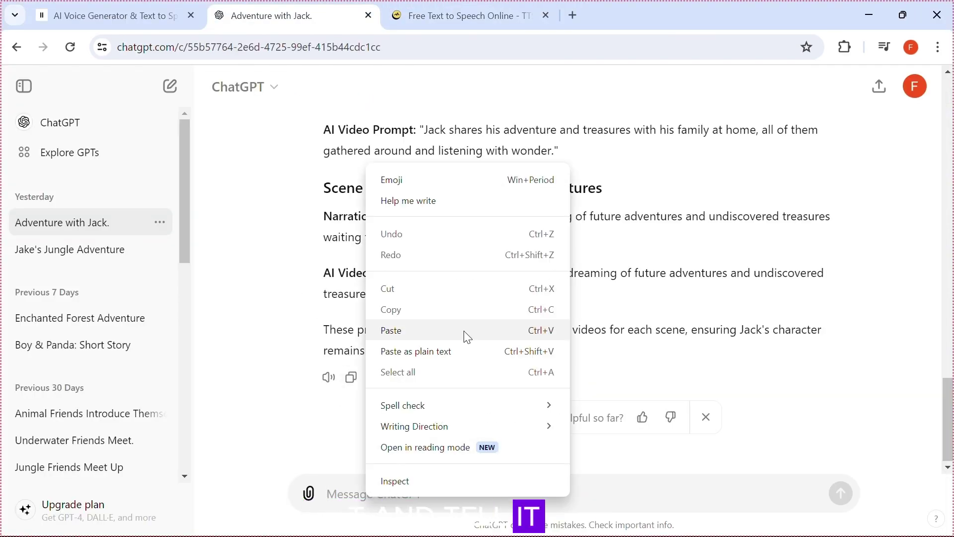
click(440, 323)
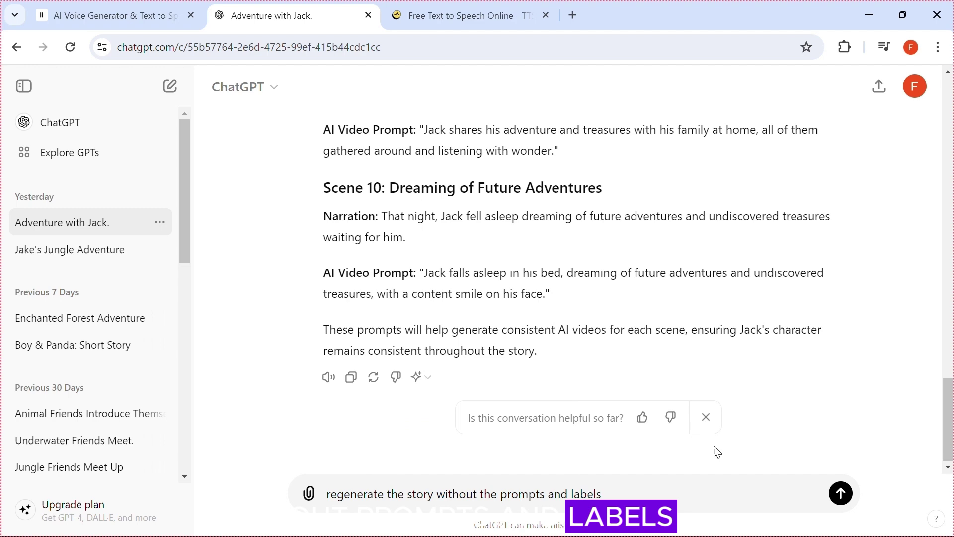
click(841, 494)
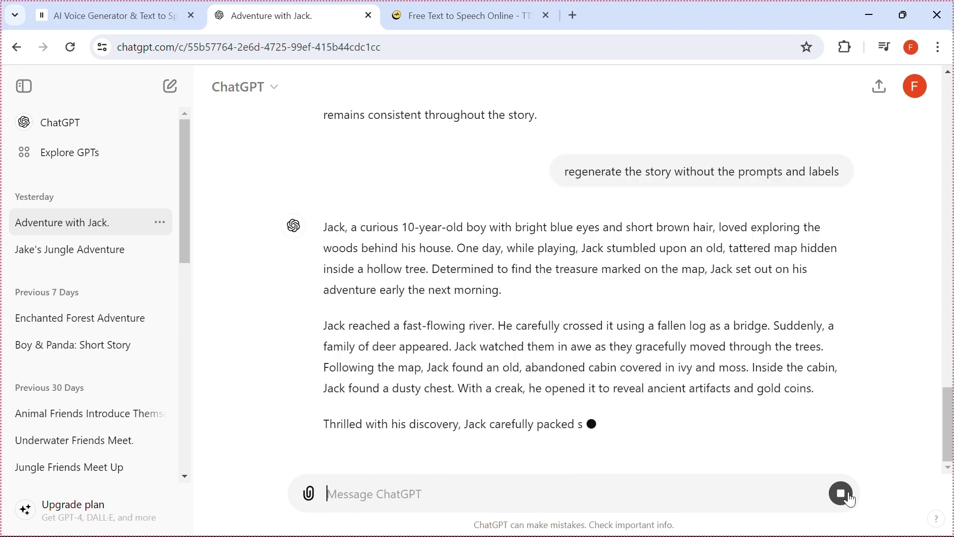
drag(324, 122, 520, 350)
key(ctrl+c)
right_click(520, 350)
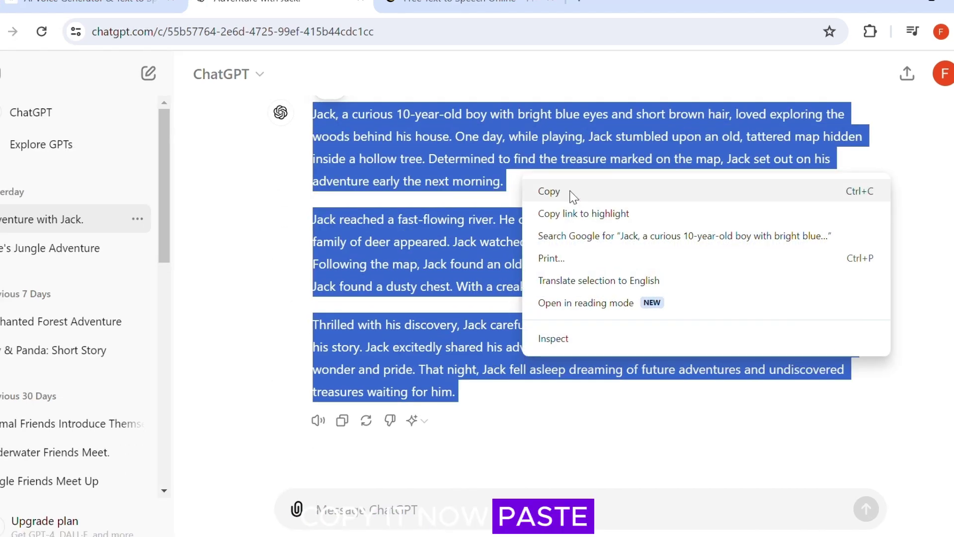
Copy the plain Jack story into TTSMaker's text box
click(557, 205)
click(398, 9)
right_click(189, 188)
click(294, 362)
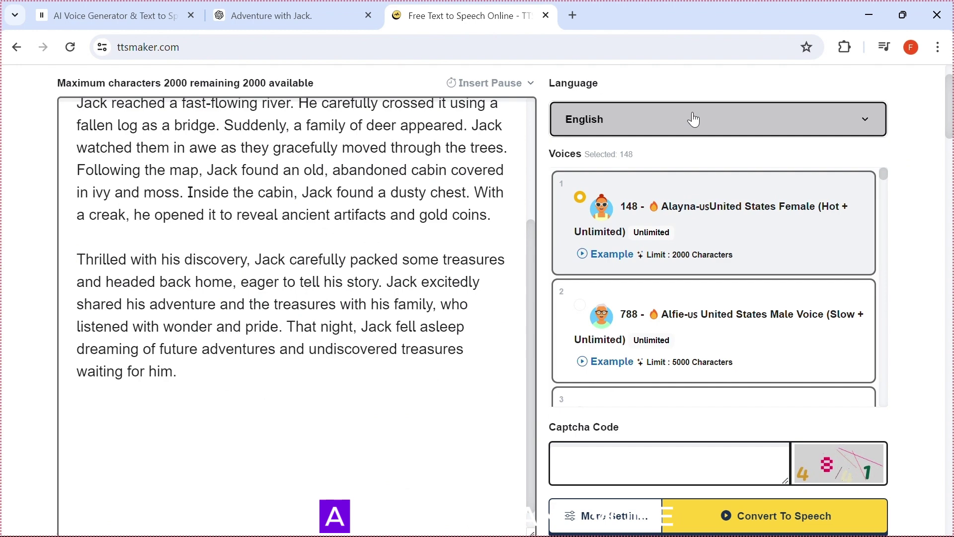
Keep English, enter the captcha code, and convert the story to speech with voice 788 Alfie
click(692, 117)
click(673, 199)
scroll(716, 311, down, 3)
click(726, 318)
text(392)
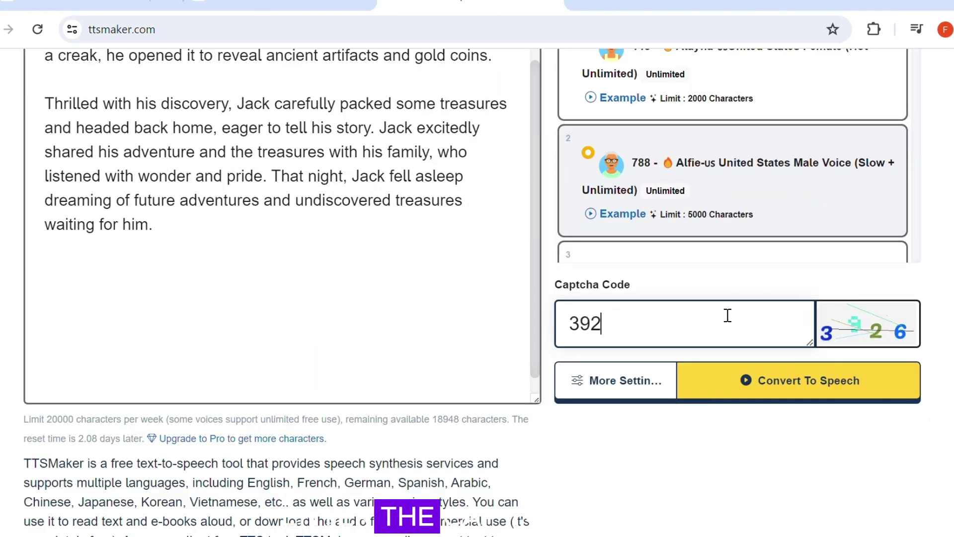
text(6)
click(804, 382)
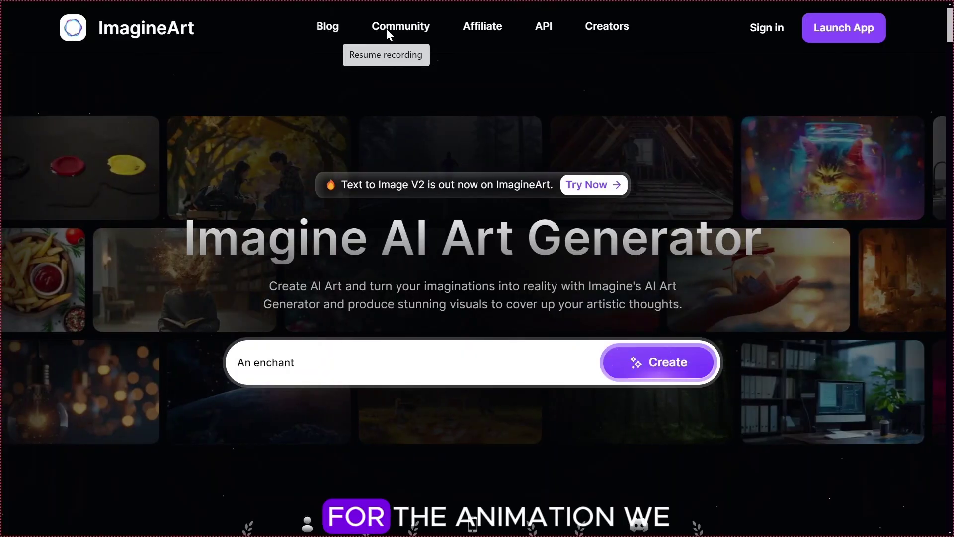
Sign in to ImagineArt and go to the AI Video generator
text(ed forest bathed i)
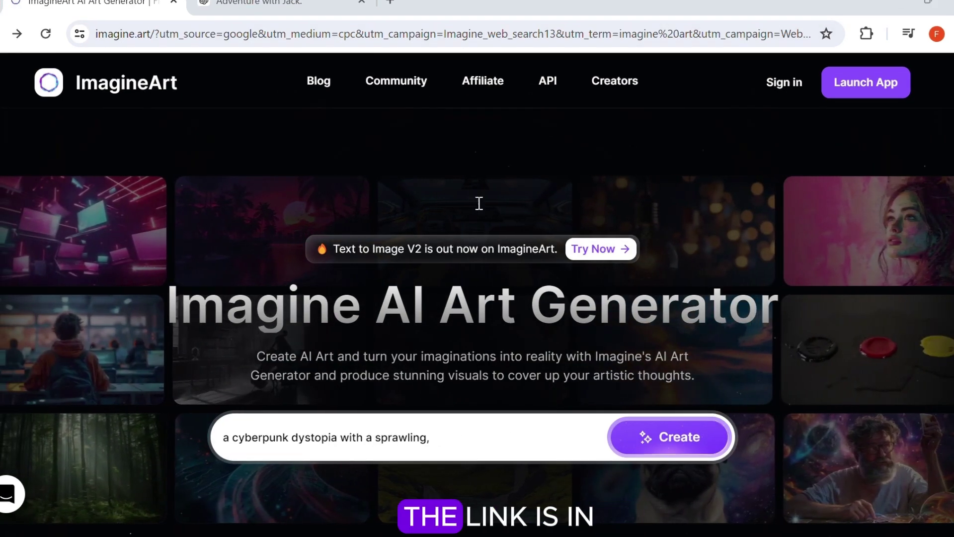
click(797, 83)
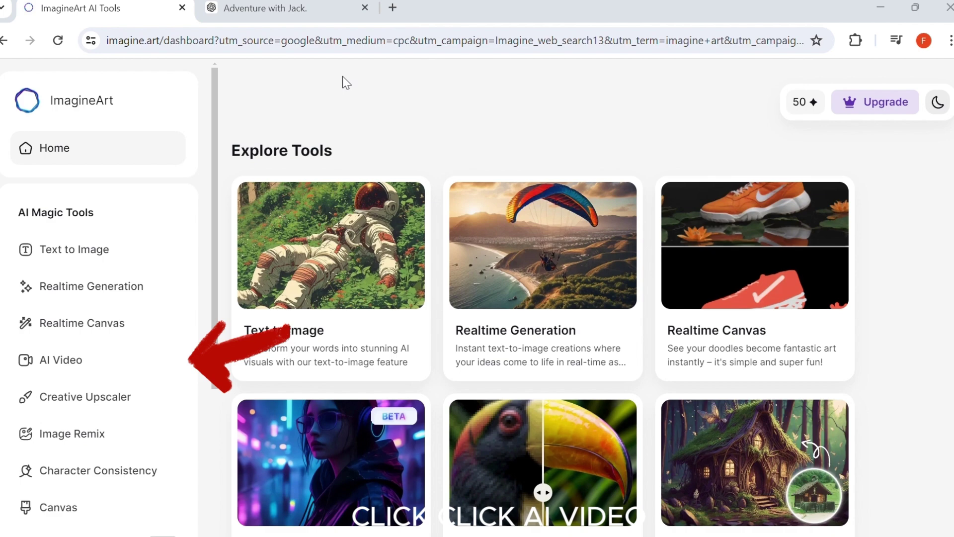
click(63, 365)
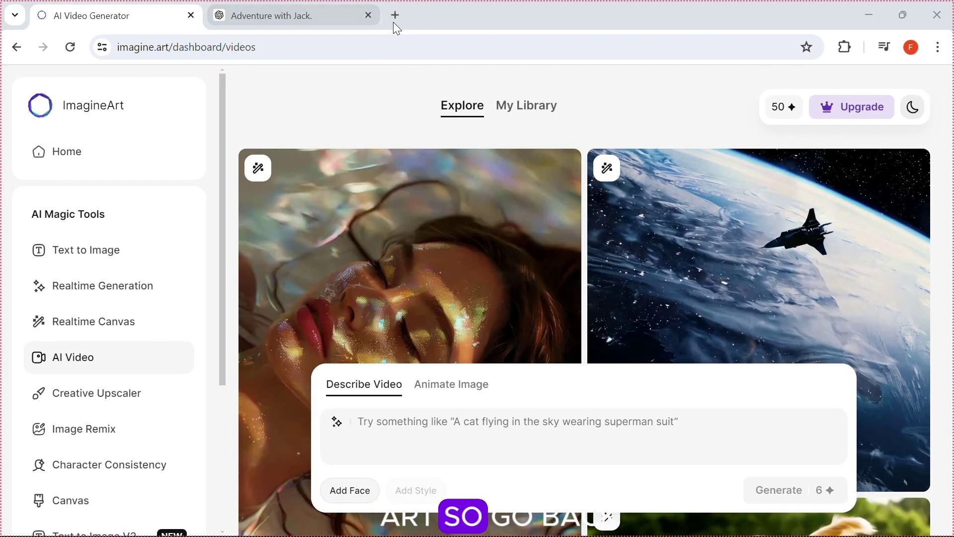
Paste scene 1's video prompt into Describe Video, appending ',3d animation,disney inspired.'
click(313, 9)
drag(424, 158, 678, 180)
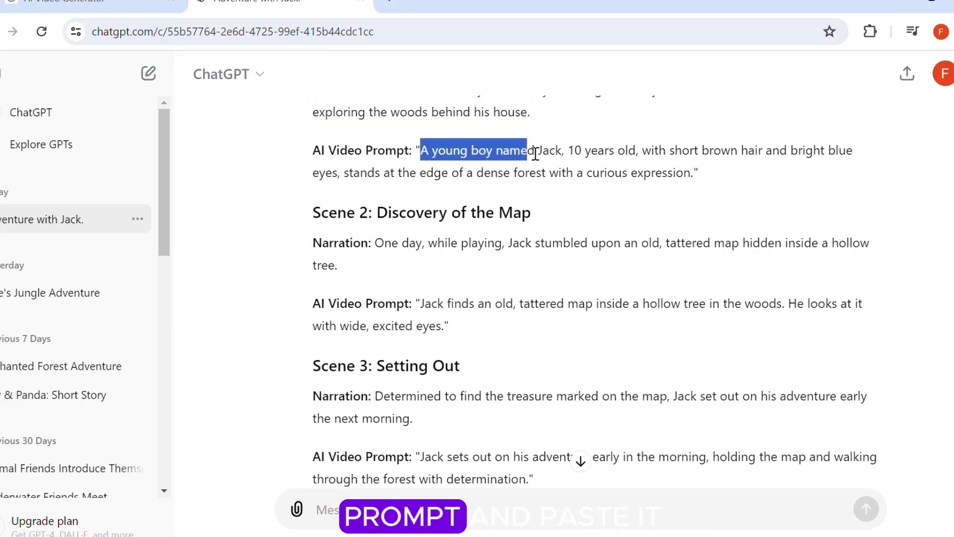
key(ctrl+c)
click(385, 445)
key(ctrl+v)
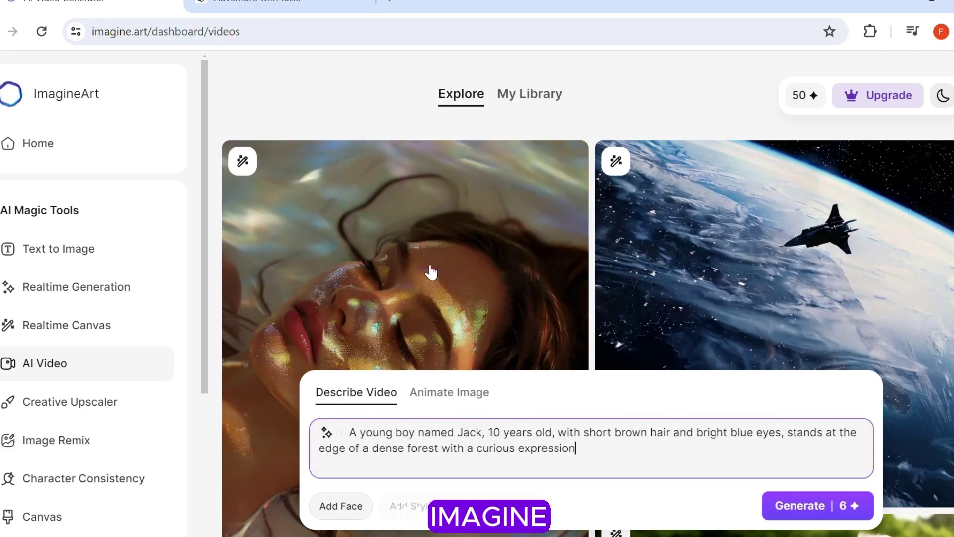
text(,3d animatioo)
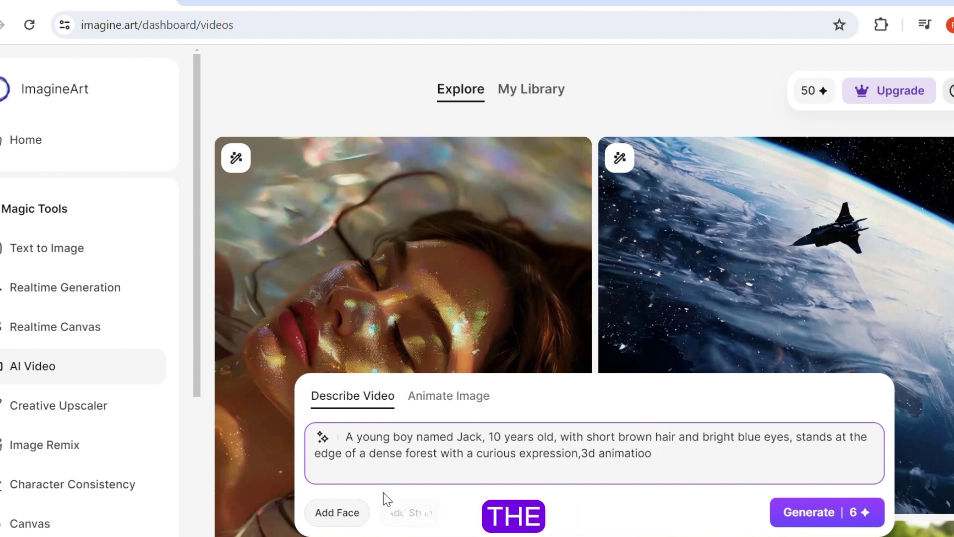
key(BackSpace)
text(n)
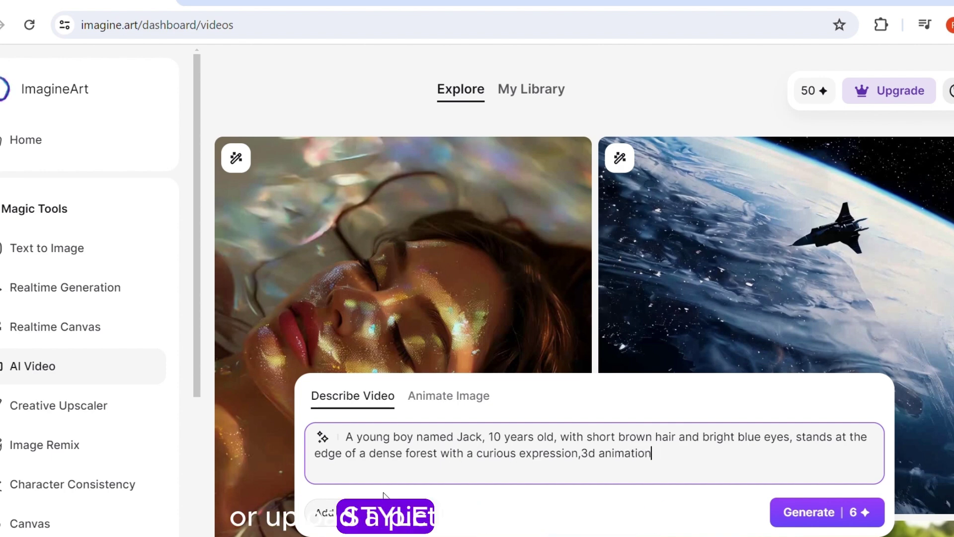
text(,disney inspired.)
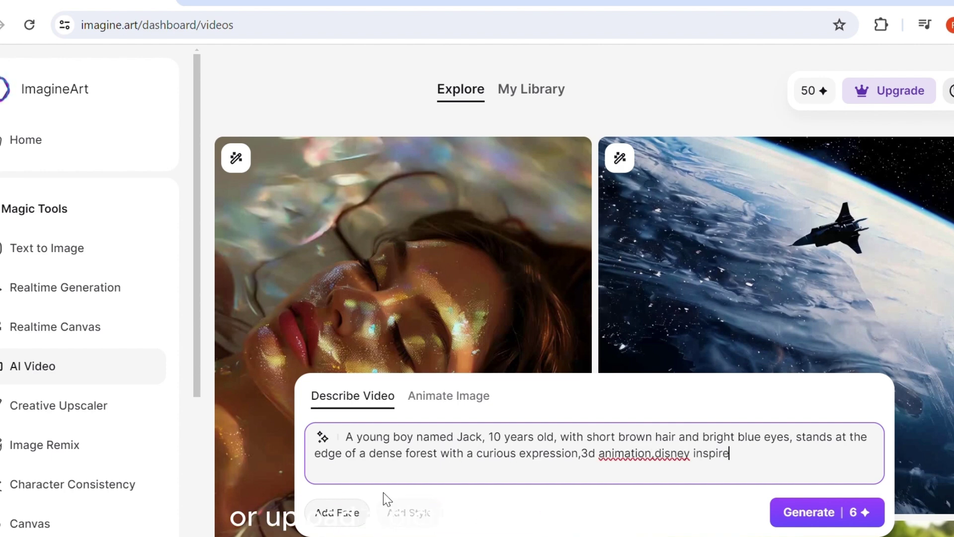
Attach the cartoon boy's face cropped to 16:9 and generate the video
click(340, 517)
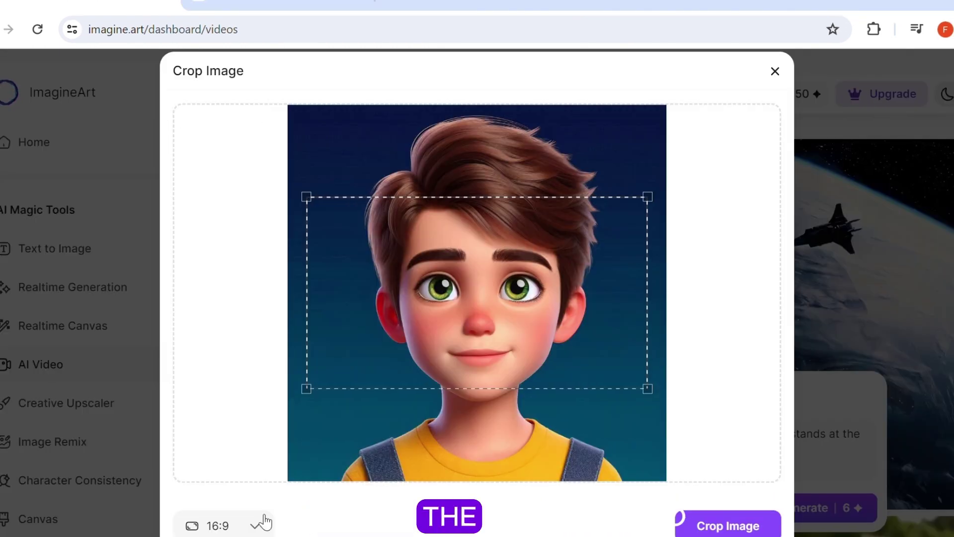
click(256, 524)
click(239, 402)
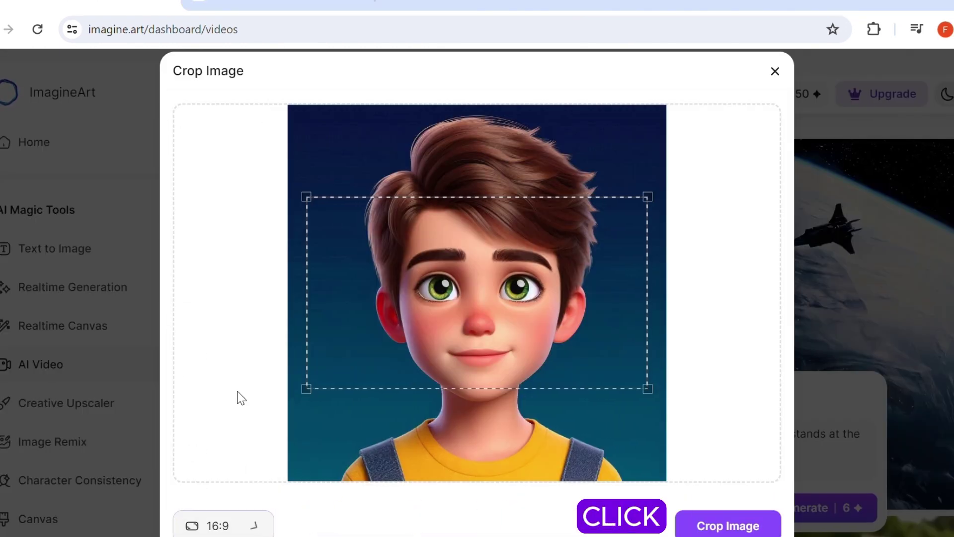
click(703, 525)
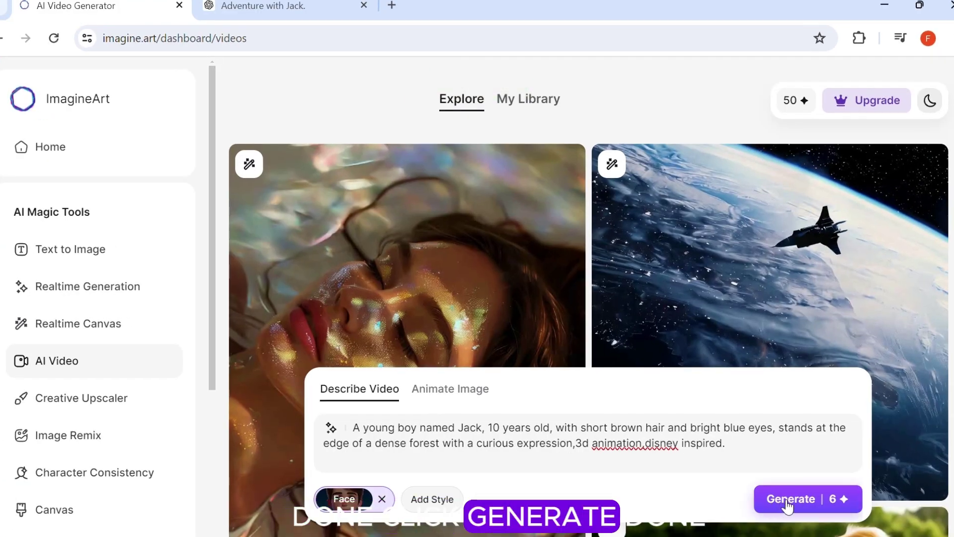
click(778, 493)
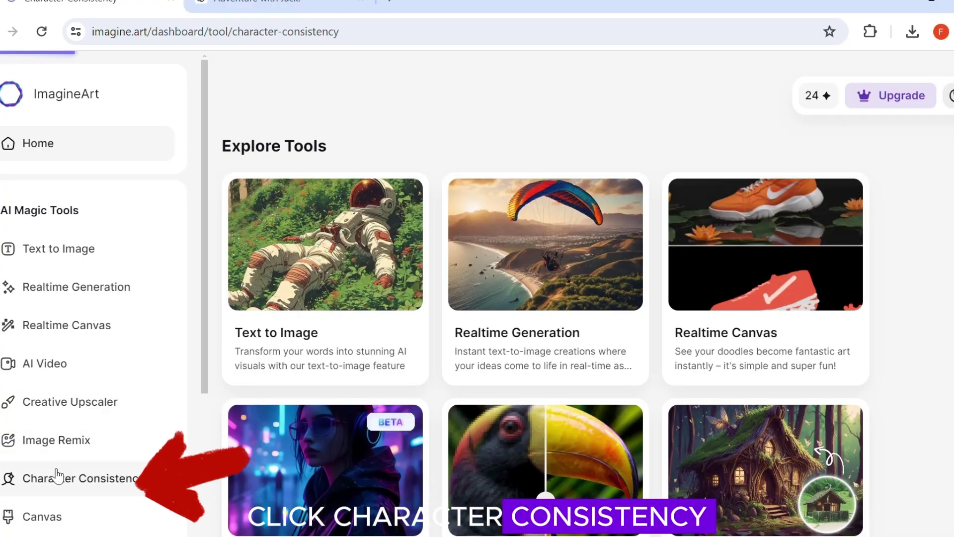
Paste the Jack scene prompt, add '3d animation,disney inspired', and browse the art styles
right_click(224, 460)
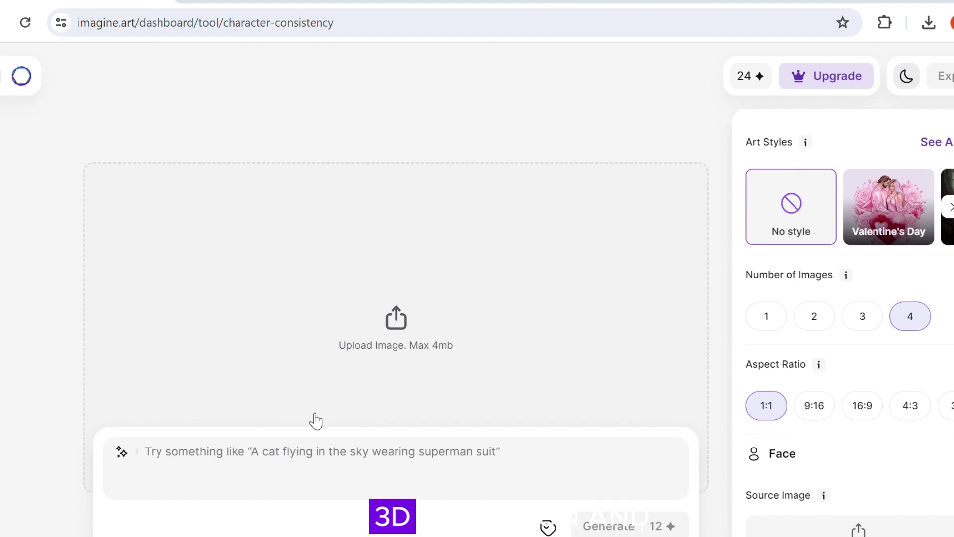
right_click(319, 438)
click(367, 267)
text(3d animation)
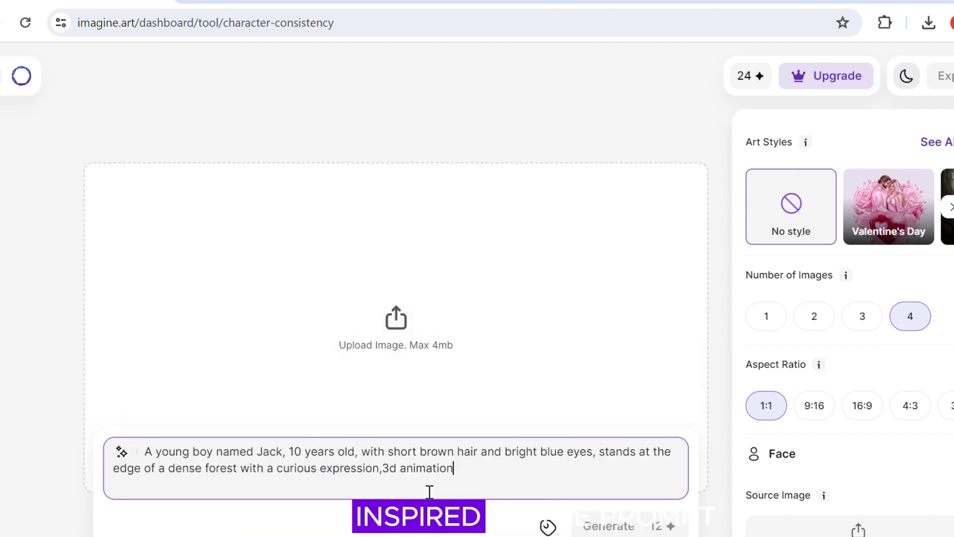
text(,disney inspired)
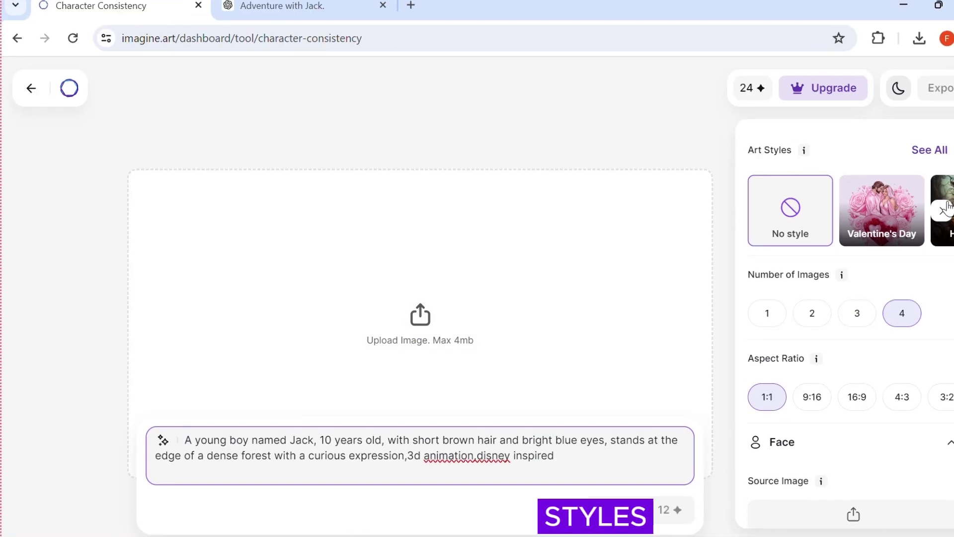
click(945, 209)
click(944, 210)
click(945, 210)
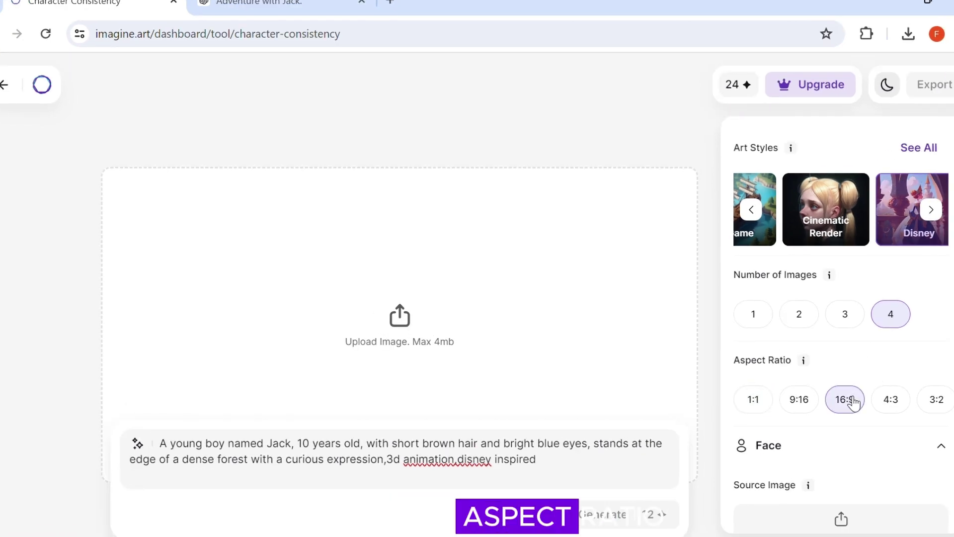
scroll(835, 393, down, 3)
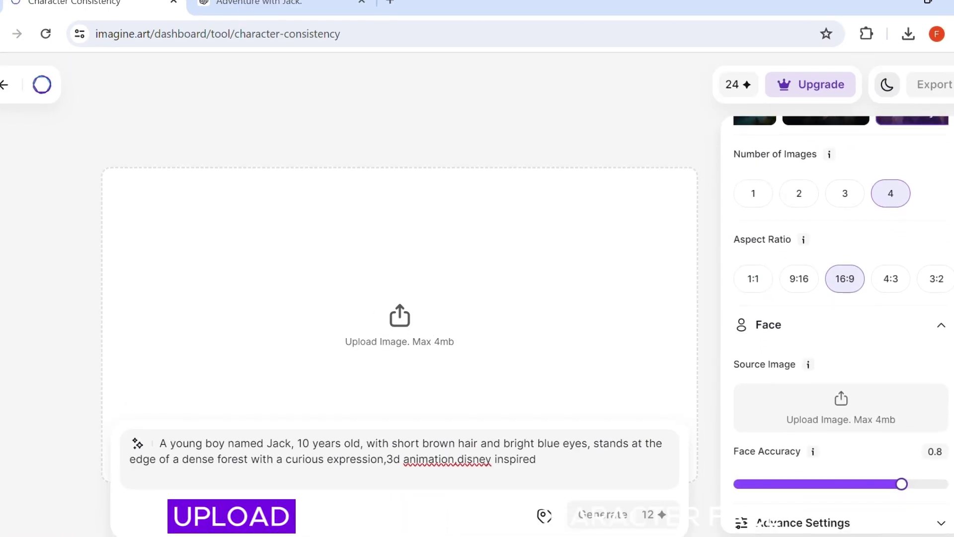
Upload the boy's portrait as the source face and crop it to 16:9
click(838, 396)
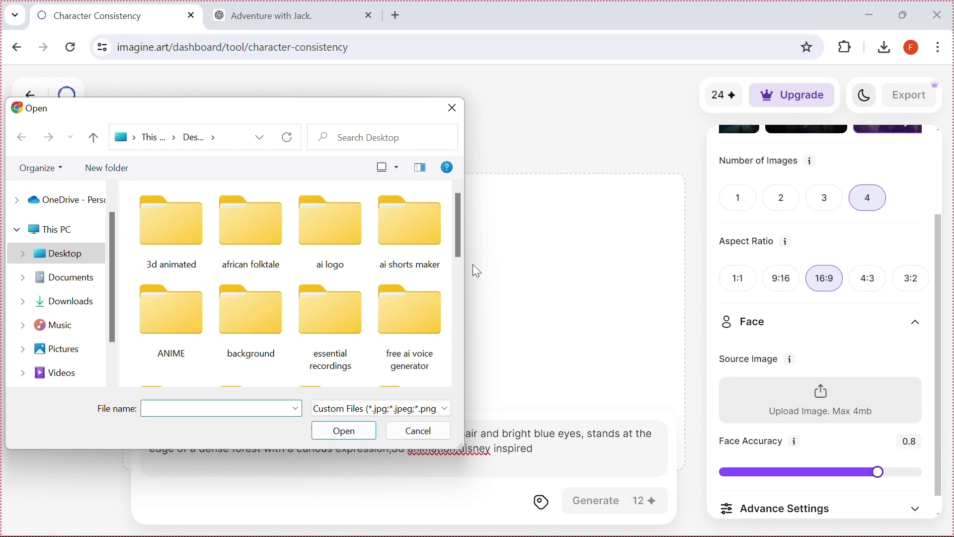
scroll(373, 293, down, 5)
click(335, 268)
click(345, 430)
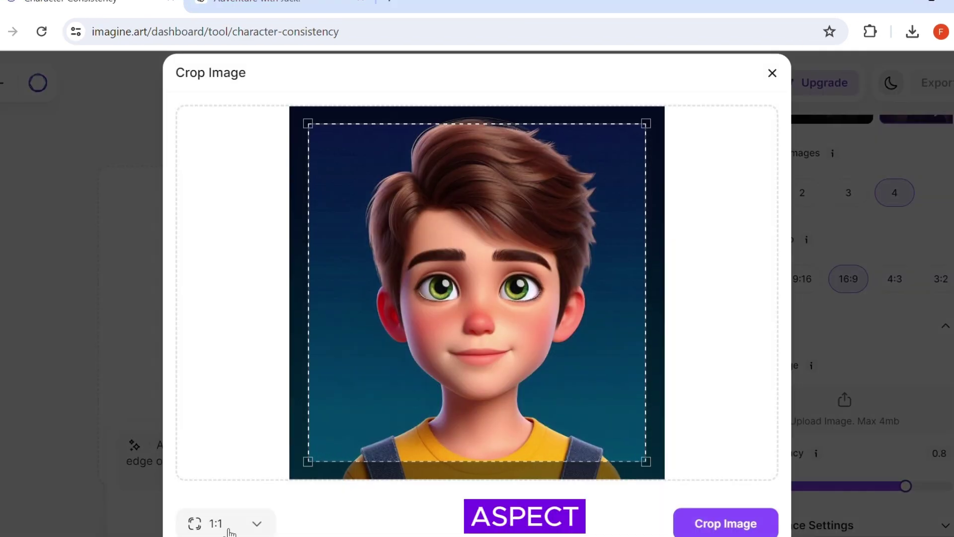
click(264, 508)
click(240, 393)
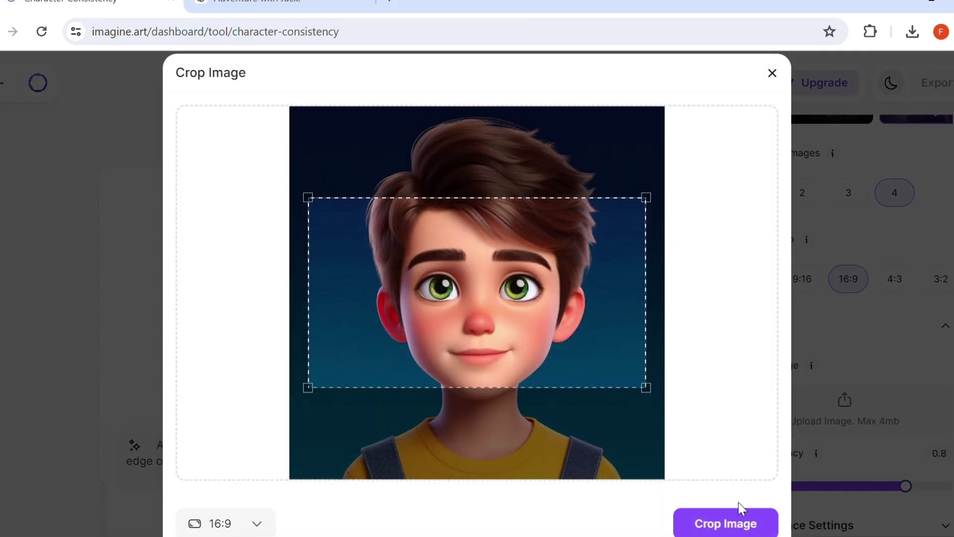
click(738, 522)
Add the negative prompt 'two people,cropped,half image' and raise Face Accuracy to 1
scroll(934, 378, down, 6)
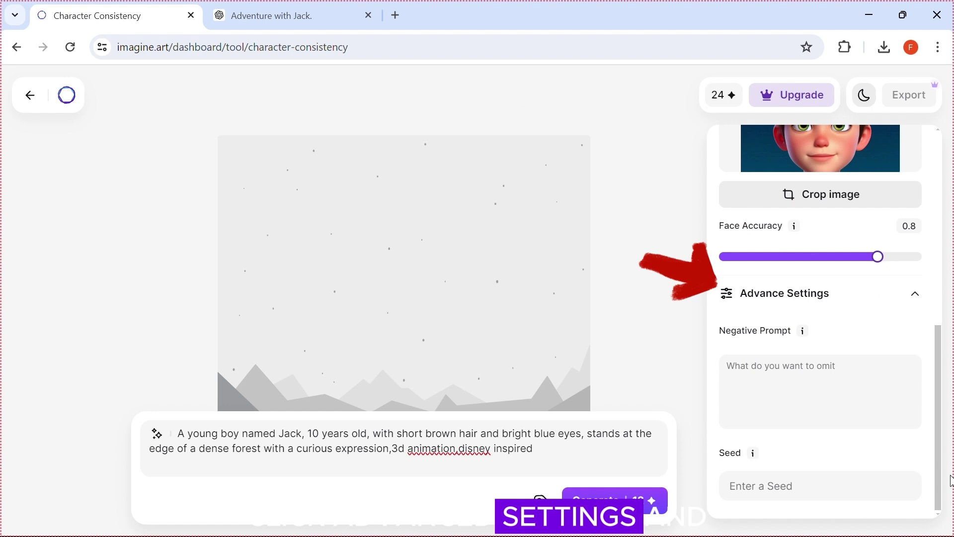
click(816, 375)
text(two people,cropped,half)
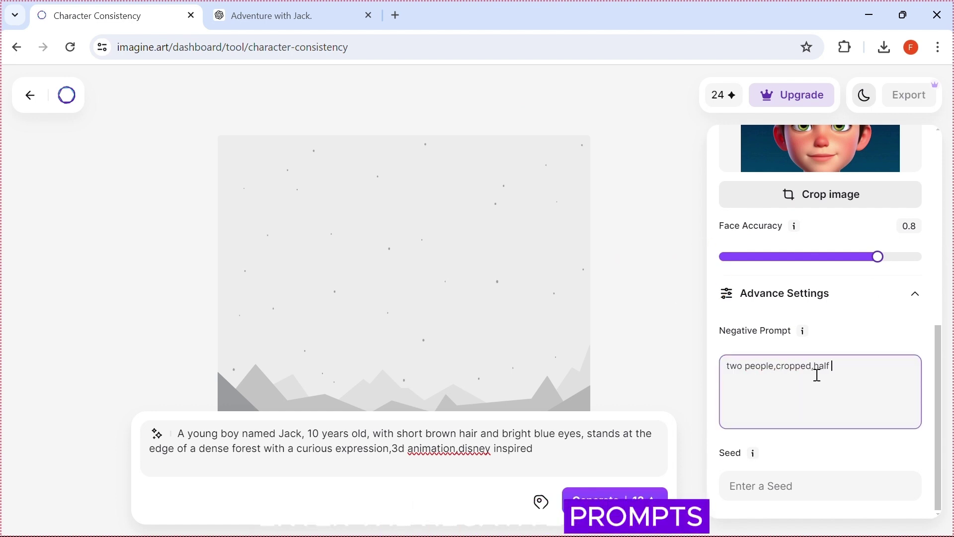
text( image)
drag(879, 256, 930, 268)
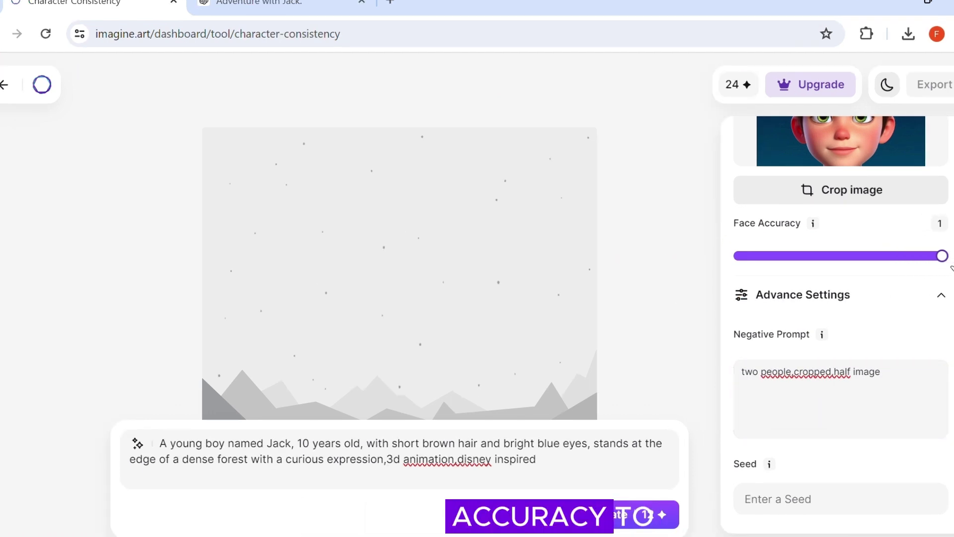
scroll(935, 268, up, 10)
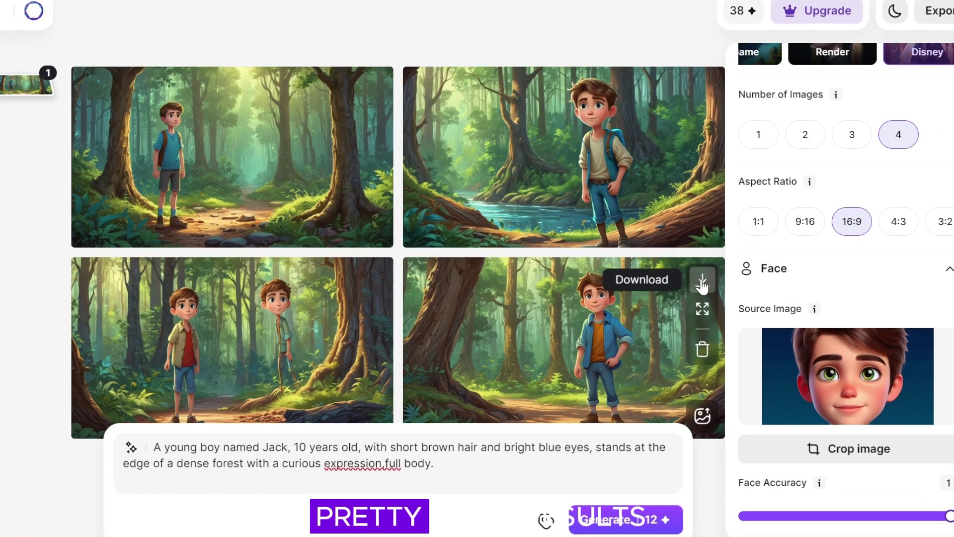
Download the generated image of Jack in a blue jacket
click(702, 280)
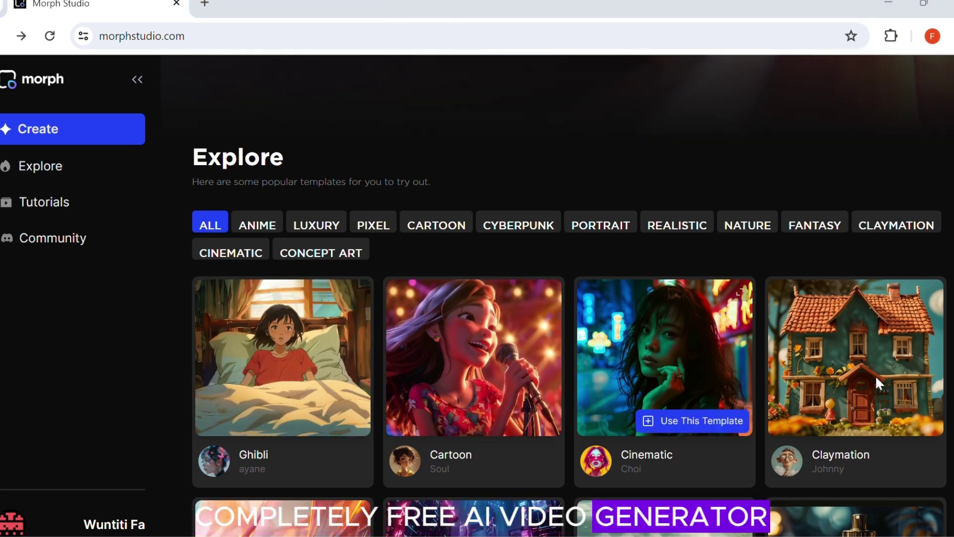
Browse Morph Studio's Explore templates, then enter My Library through Get Started
scroll(855, 398, down, 8)
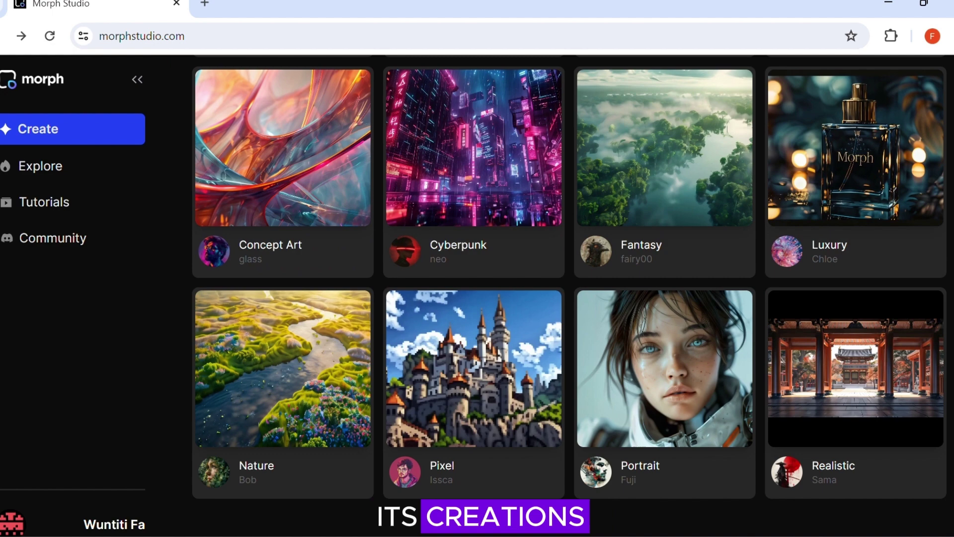
scroll(855, 398, up, 6)
scroll(855, 398, up, 8)
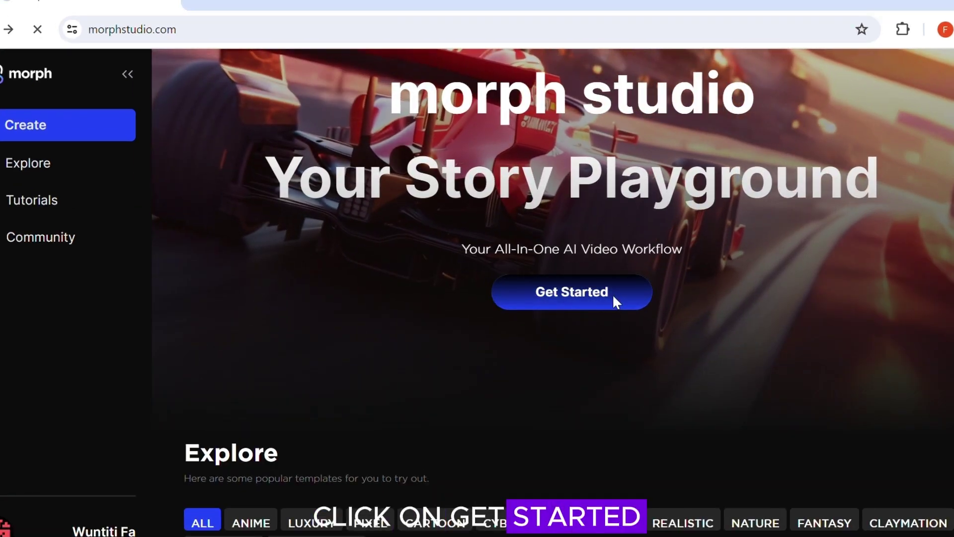
click(615, 300)
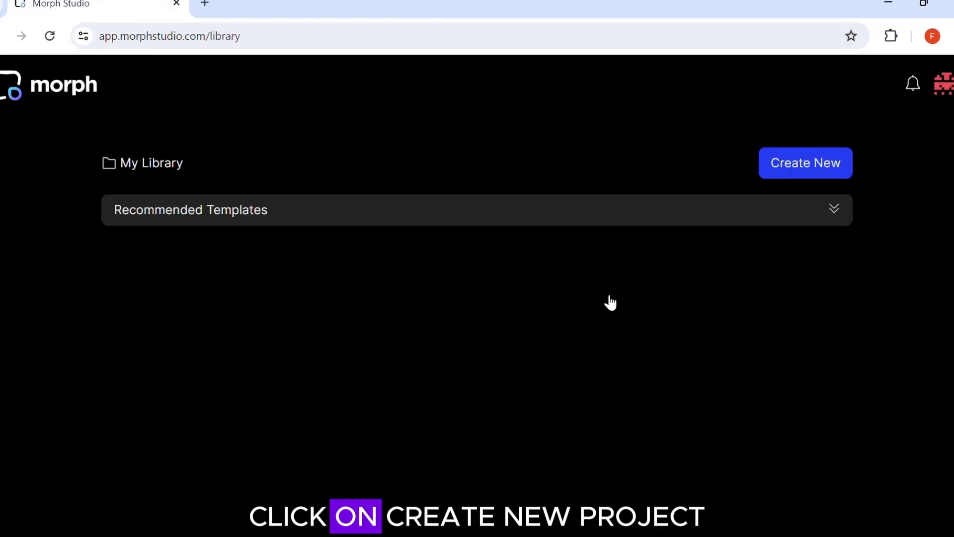
Create a new 16:9 Morph Studio project named 'animation'
click(823, 174)
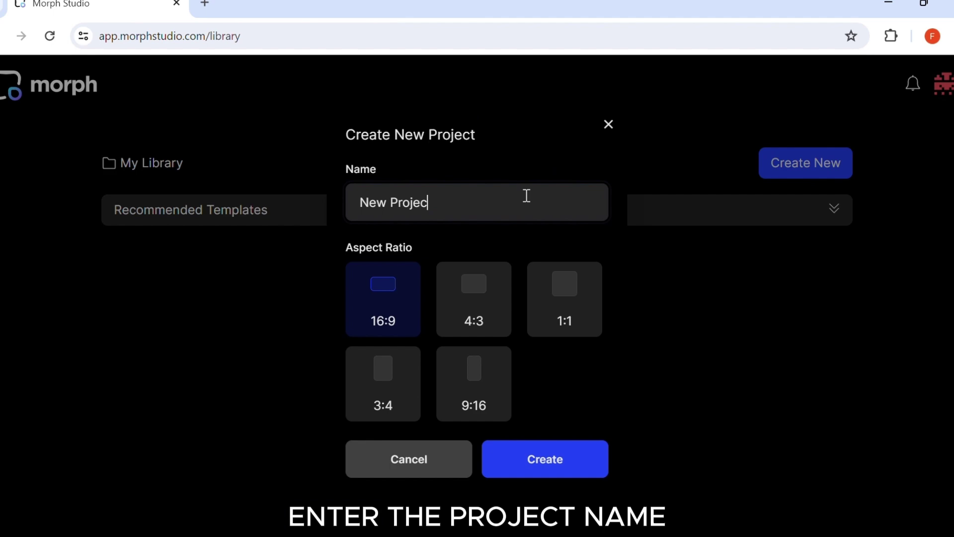
key(BackSpace)
key(BackSpace)
key(BackSpace)
key(BackSpace)
key(BackSpace)
key(BackSpace)
key(BackSpace)
key(BackSpace)
key(BackSpace)
key(BackSpace)
text(animation)
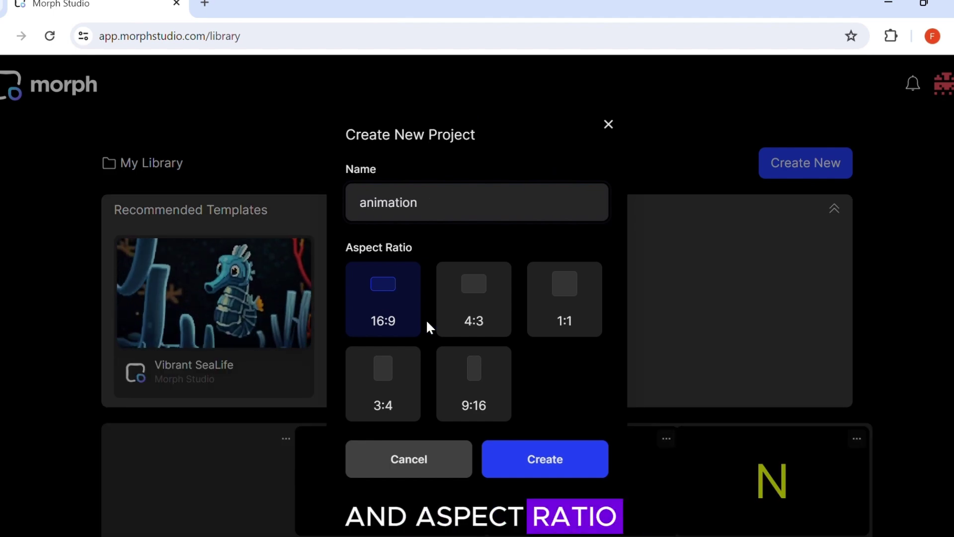
click(566, 473)
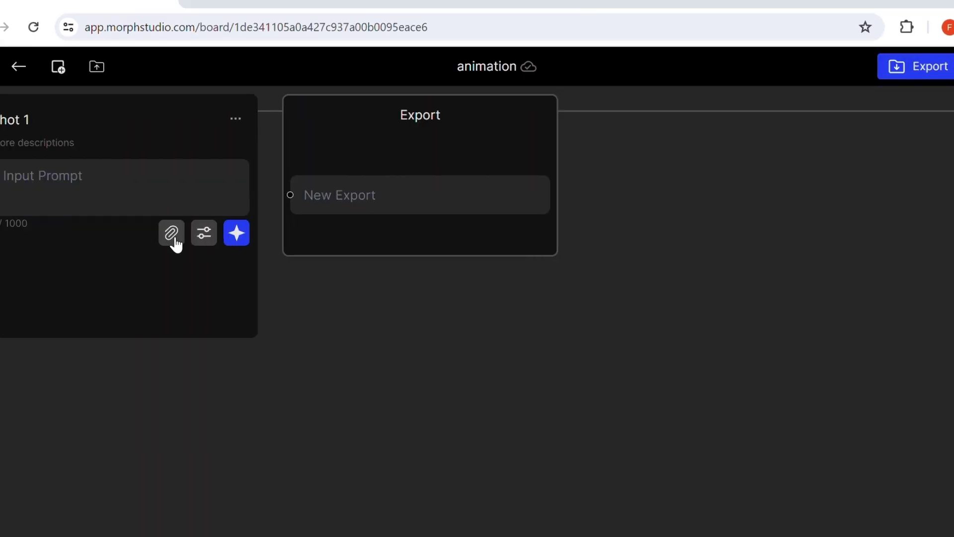
Attach the Jack forest image to Shot 1 and paste in the story prompt
click(174, 237)
scroll(455, 296, down, 5)
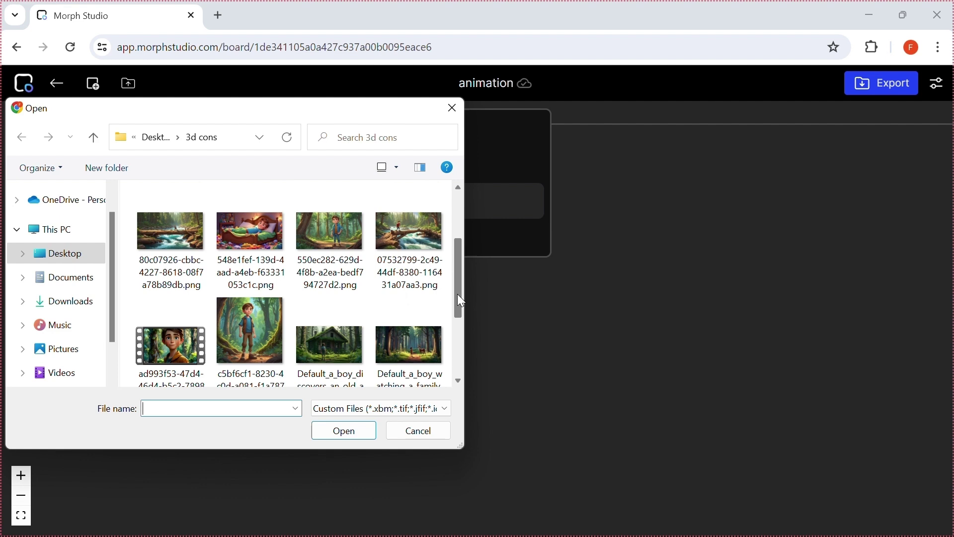
click(330, 442)
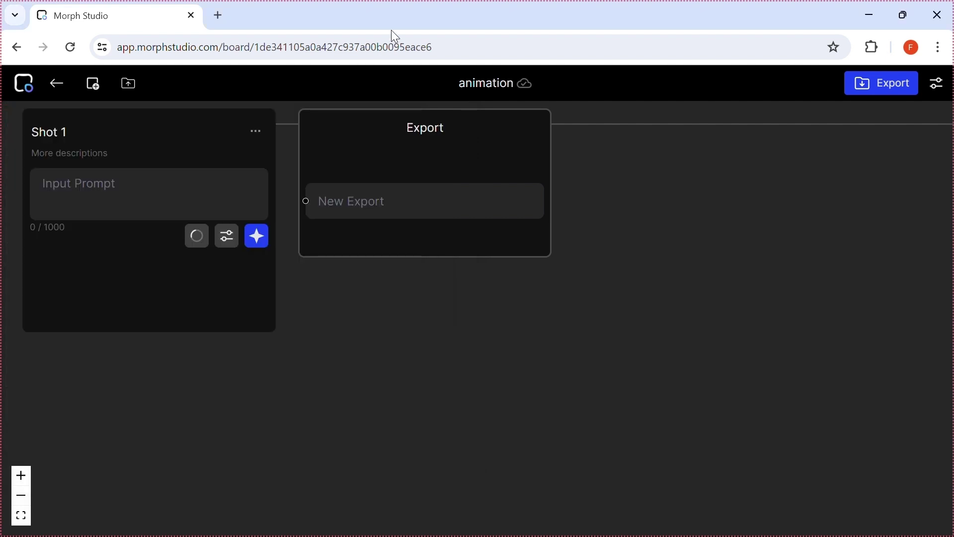
key(F11)
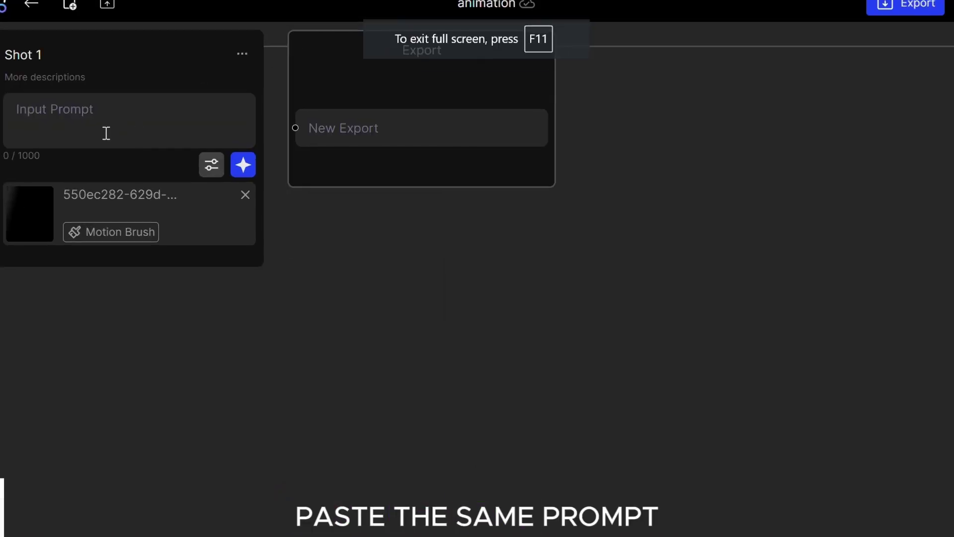
right_click(106, 134)
click(145, 318)
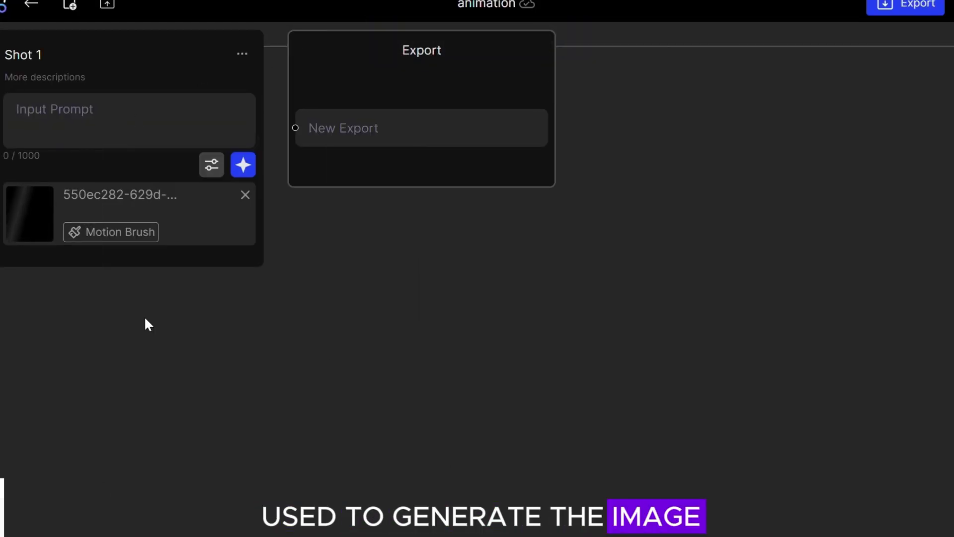
In Shot 1's video settings, review the duration options and set motion strength to 6
click(209, 169)
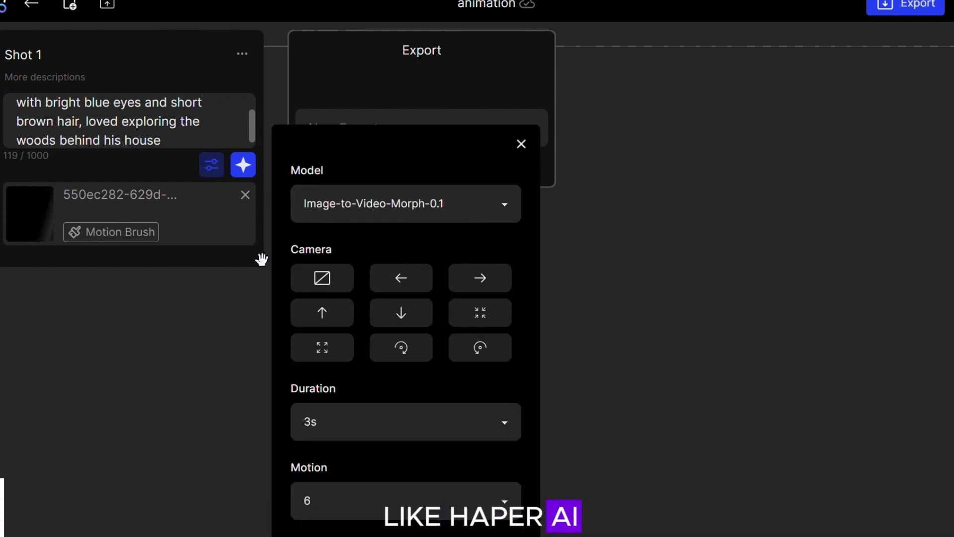
click(435, 422)
click(462, 499)
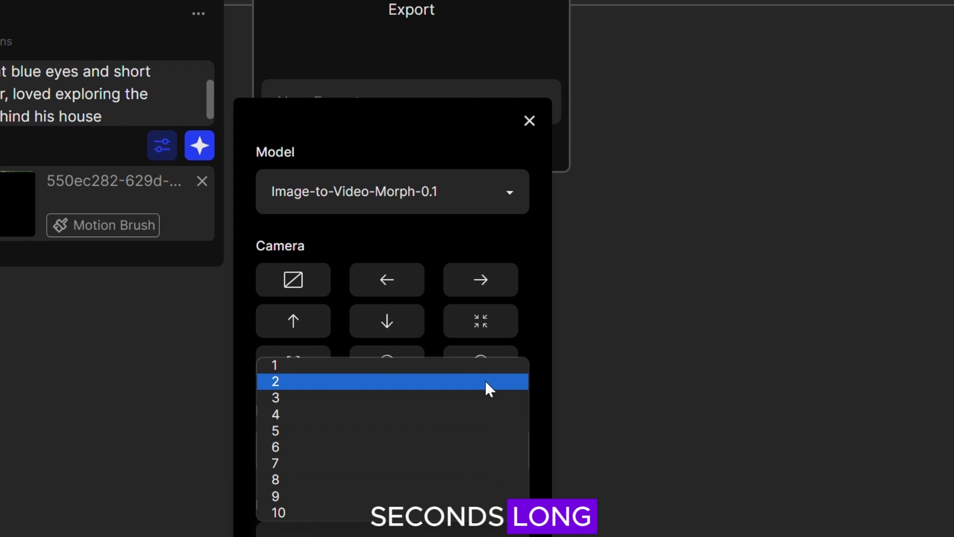
click(413, 447)
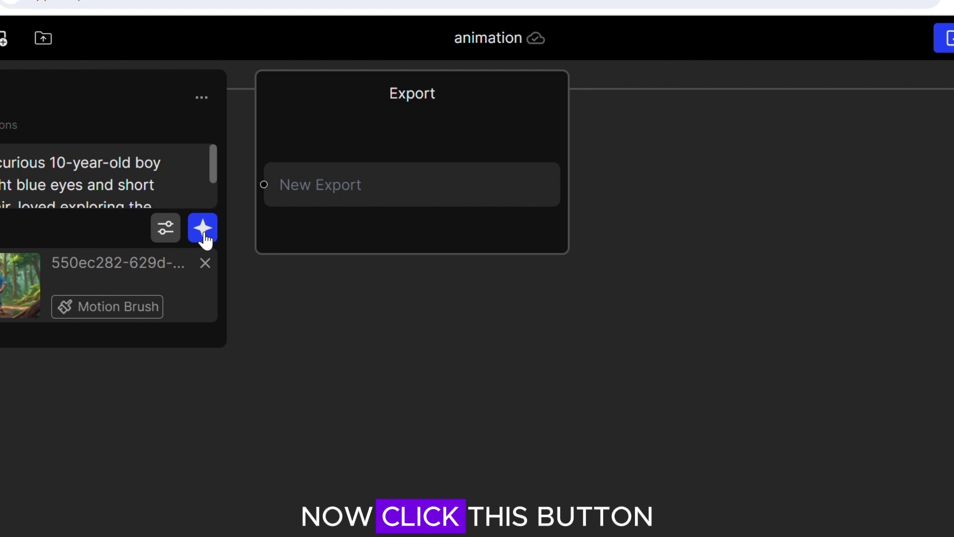
Generate Shot 1's 3-second clip of Jack in the forest and download it
click(261, 244)
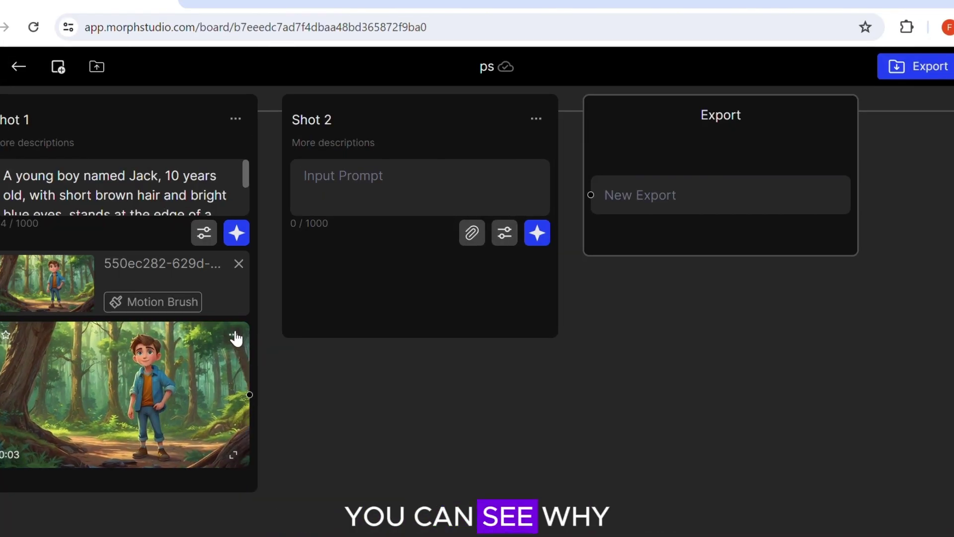
click(256, 332)
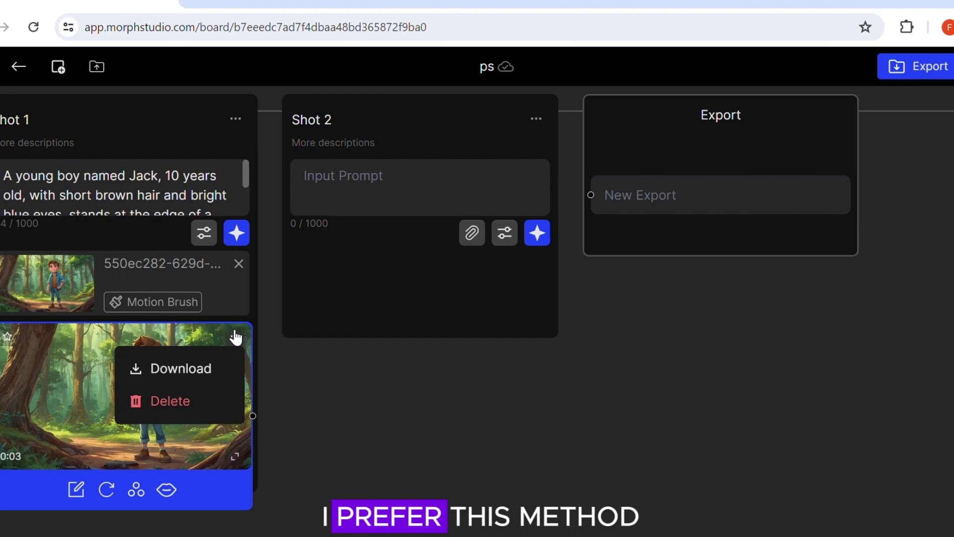
click(167, 379)
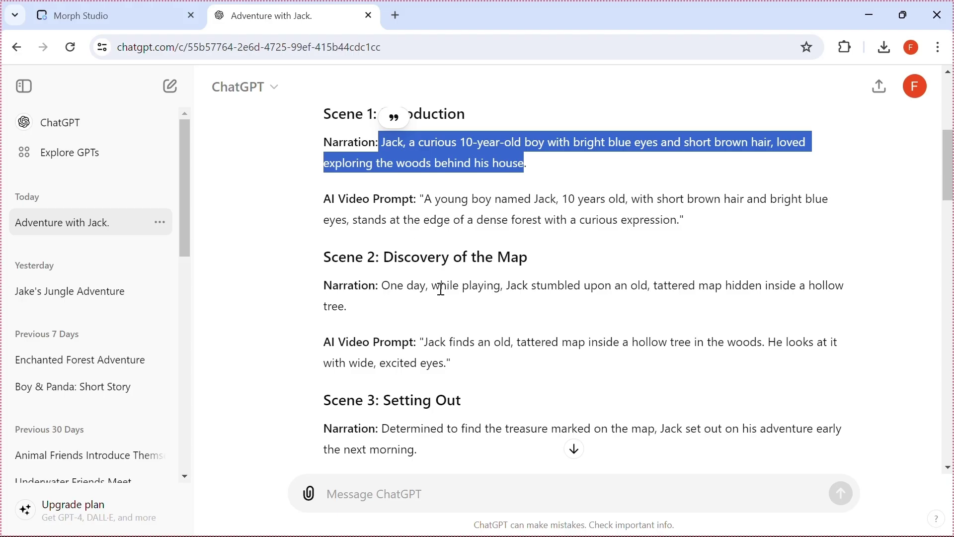
Select the Scene 2 video prompt in ChatGPT to copy it
click(436, 318)
drag(424, 342, 447, 363)
key(ctrl+c)
click(426, 341)
right_click(439, 361)
Fill Shot 2 with the Jack-and-map prompt and Jack-with-map image, then generate it
click(462, 207)
click(80, 16)
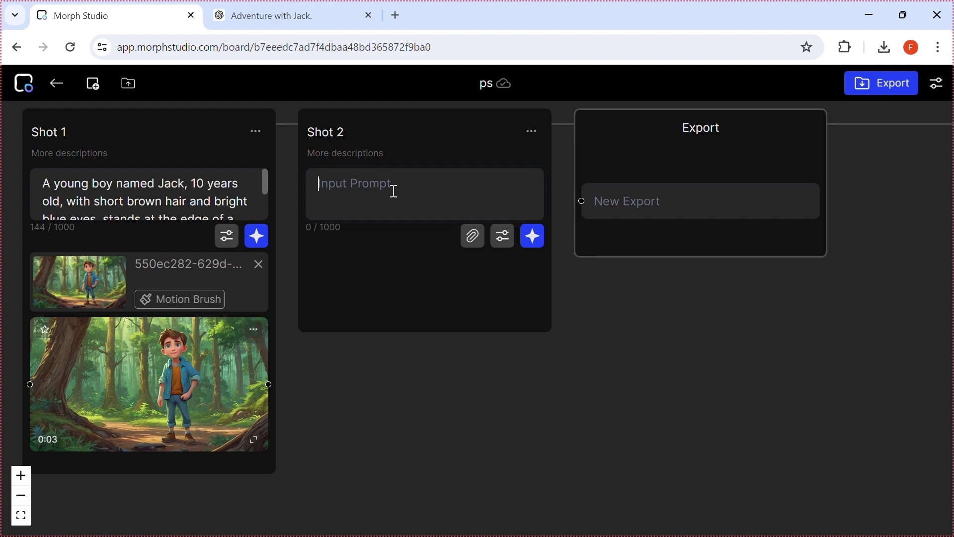
key(ctrl+v)
click(476, 234)
scroll(460, 316, down, 2)
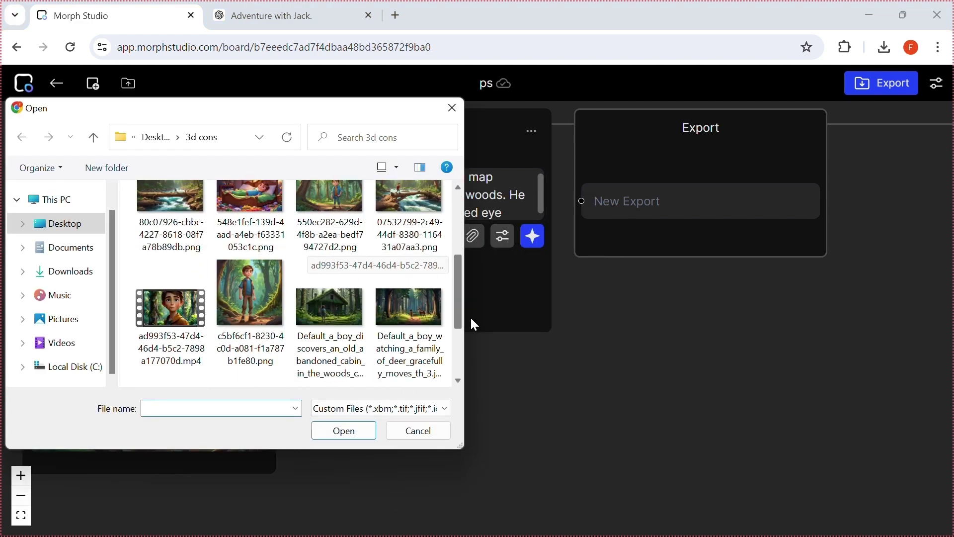
scroll(444, 277, up, 2)
scroll(460, 268, down, 3)
click(249, 313)
click(343, 430)
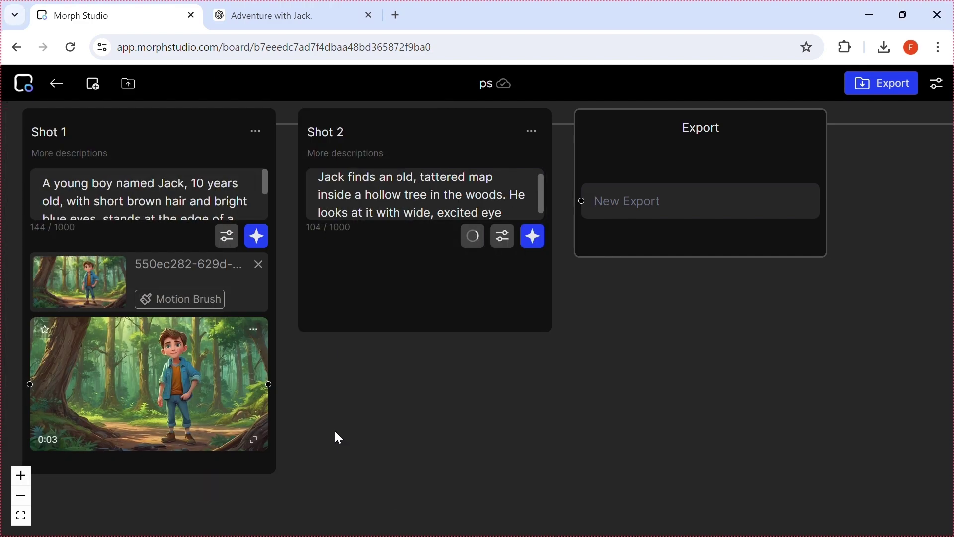
click(512, 237)
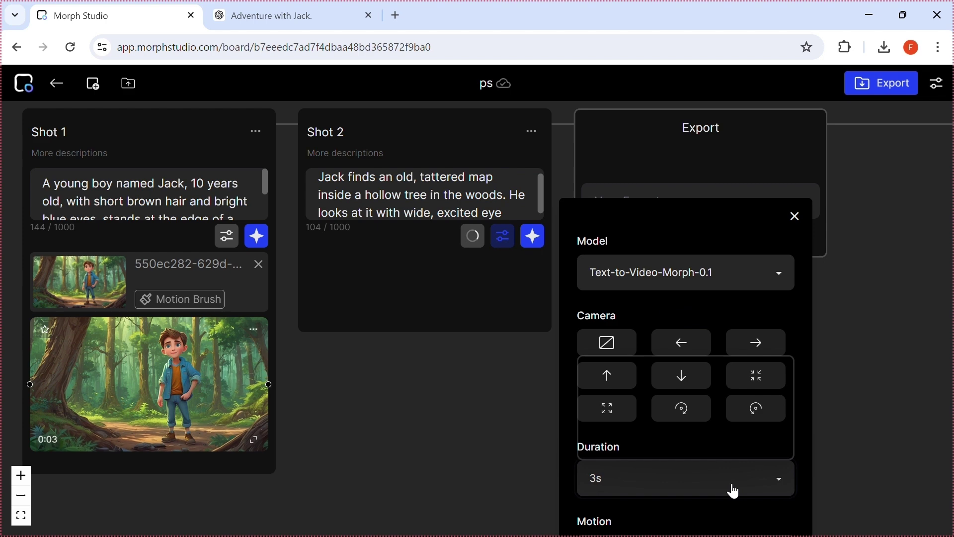
click(797, 219)
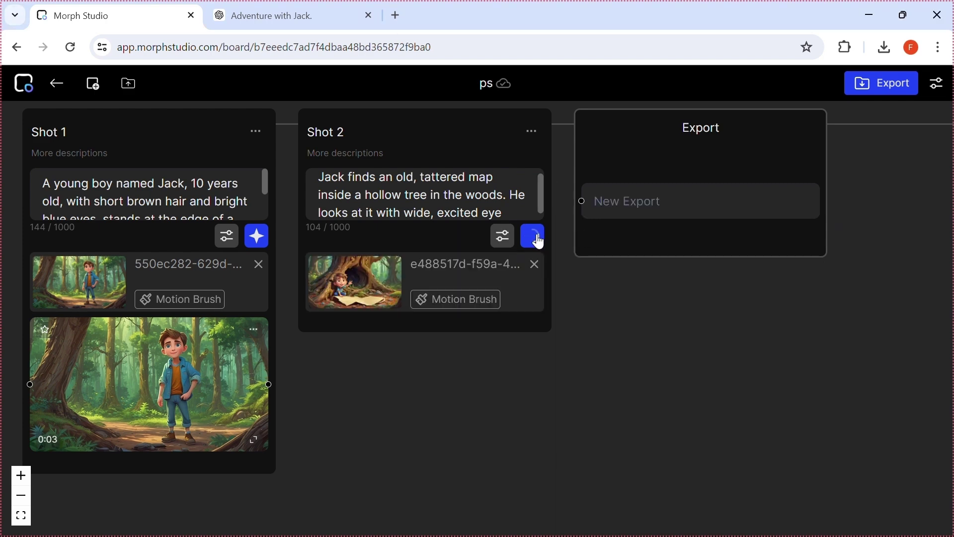
Give Shot 3 the Scene 3 prompt and the Jack-walking-through-forest image to render
right_click(689, 187)
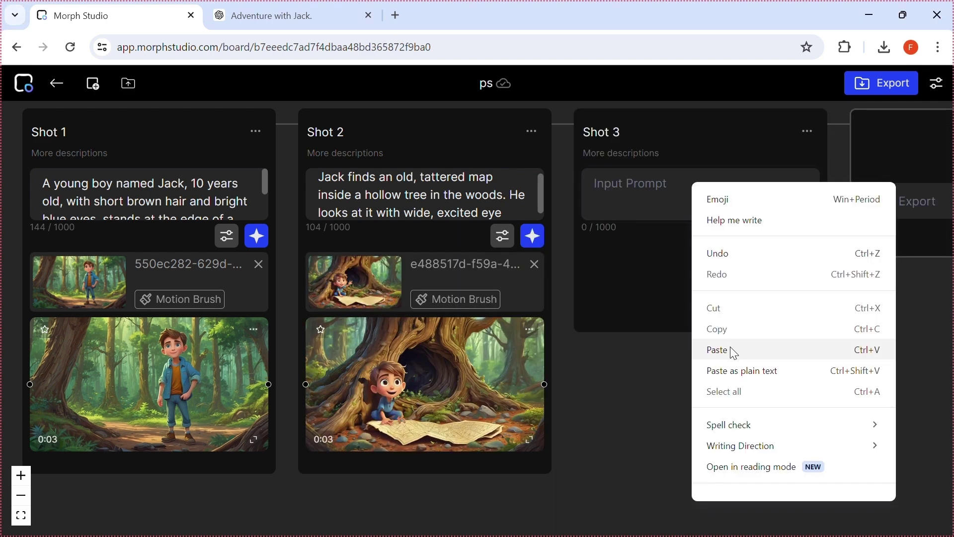
click(716, 347)
click(753, 243)
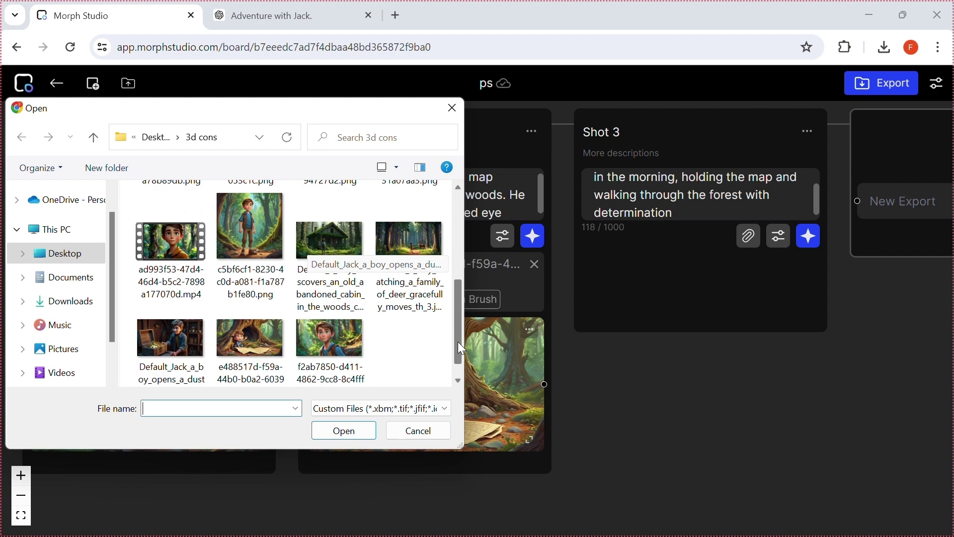
click(250, 219)
click(344, 431)
click(780, 236)
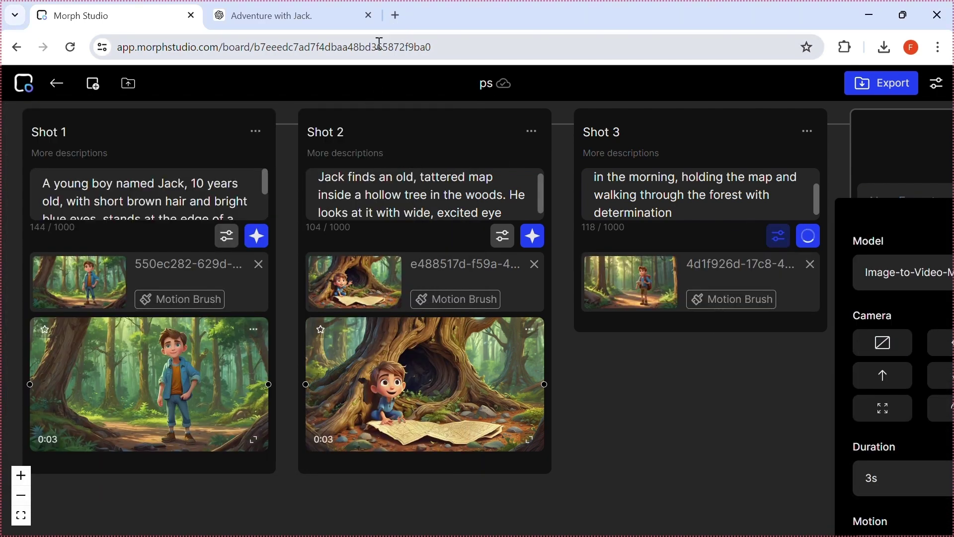
Copy the Scene 4 river-crossing prompt from ChatGPT into Shot 4's prompt box
click(278, 15)
drag(425, 365, 448, 385)
right_click(448, 386)
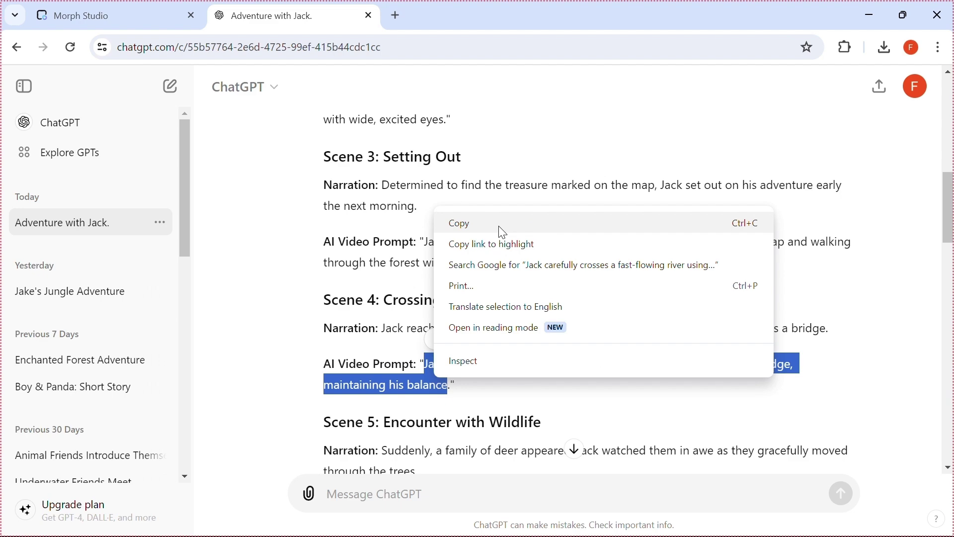
click(500, 230)
key(ctrl+Tab)
click(21, 496)
right_click(783, 230)
Paste the river-crossing prompt and image into Shot 4 and start generating it
click(626, 392)
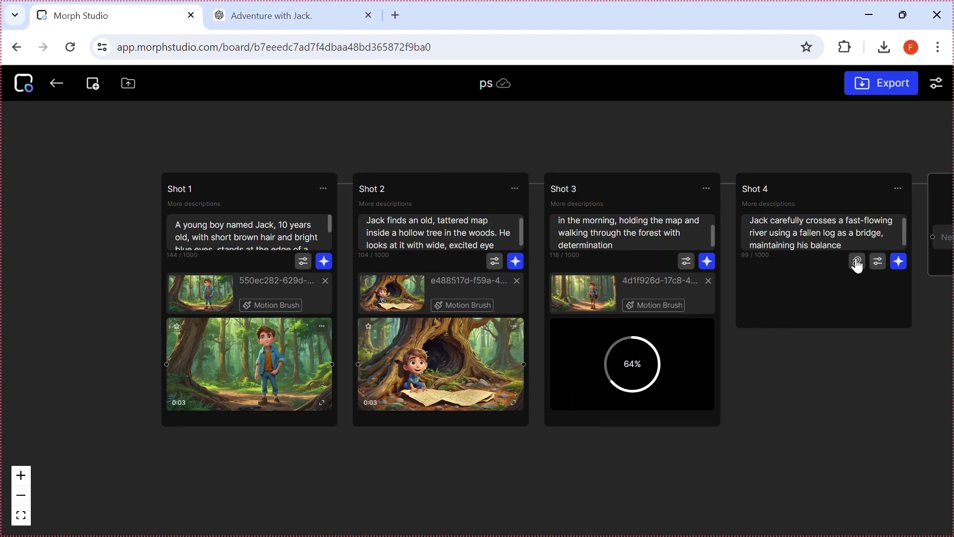
click(859, 264)
scroll(440, 243, down, 2)
click(412, 266)
click(356, 433)
click(882, 270)
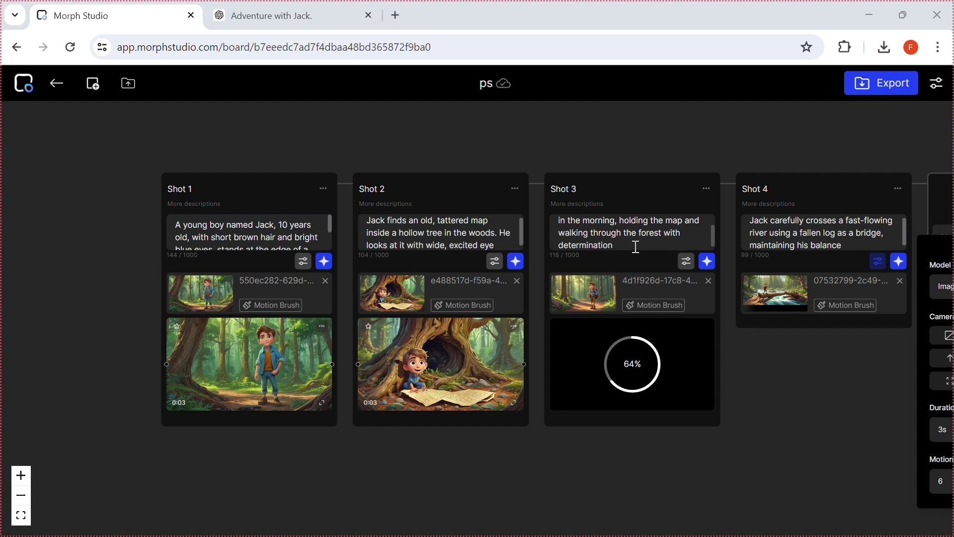
click(901, 263)
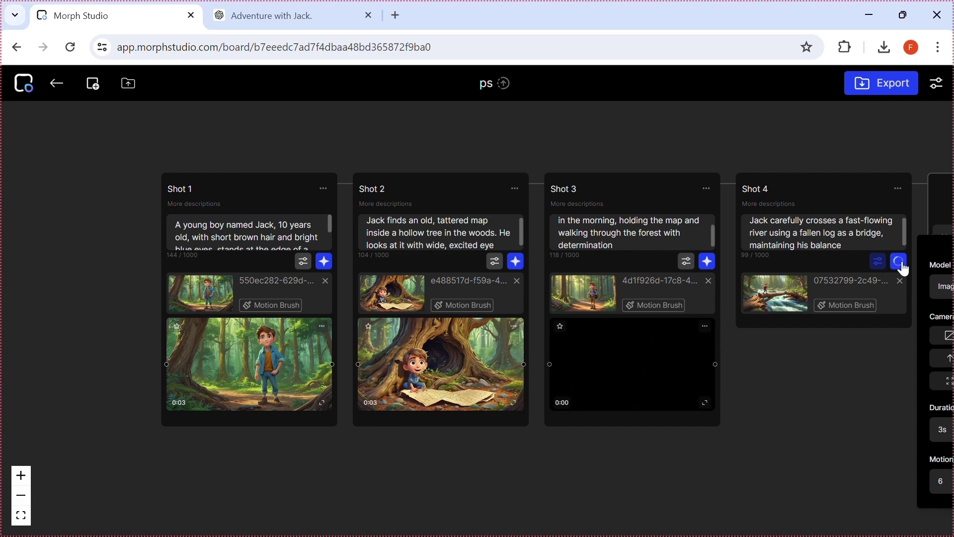
Bring the deer-watching prompt from ChatGPT into Shot 5's prompt box
click(278, 16)
scroll(437, 337, down, 6)
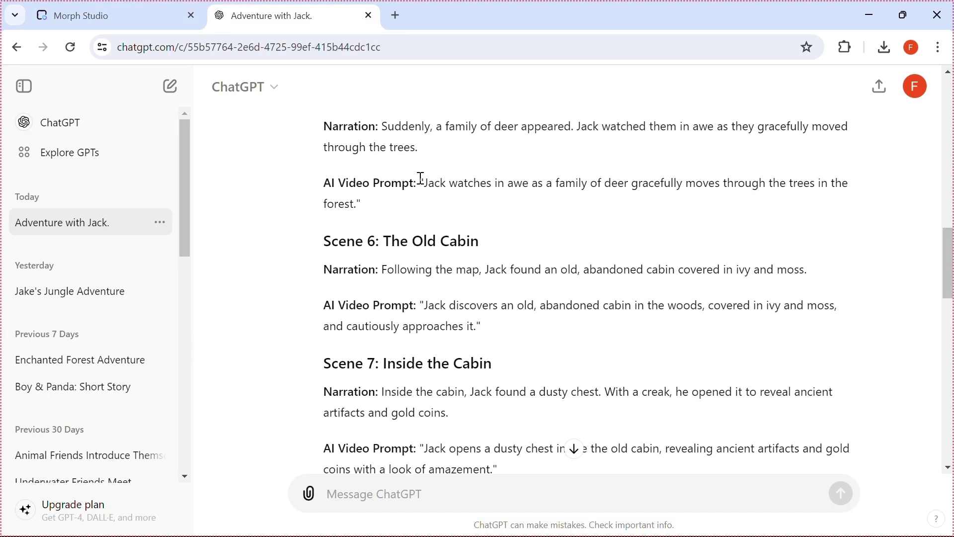
drag(424, 183, 368, 205)
key(ctrl+Page_Up)
click(20, 497)
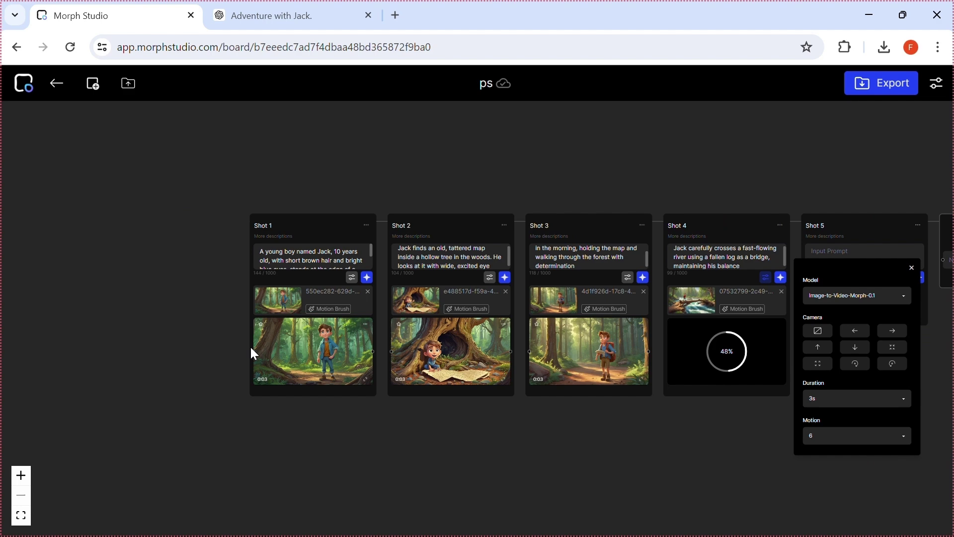
click(833, 251)
right_click(833, 252)
click(832, 313)
Attach the boy-watching-deer image to Shot 5, close the settings panel, and generate
click(890, 279)
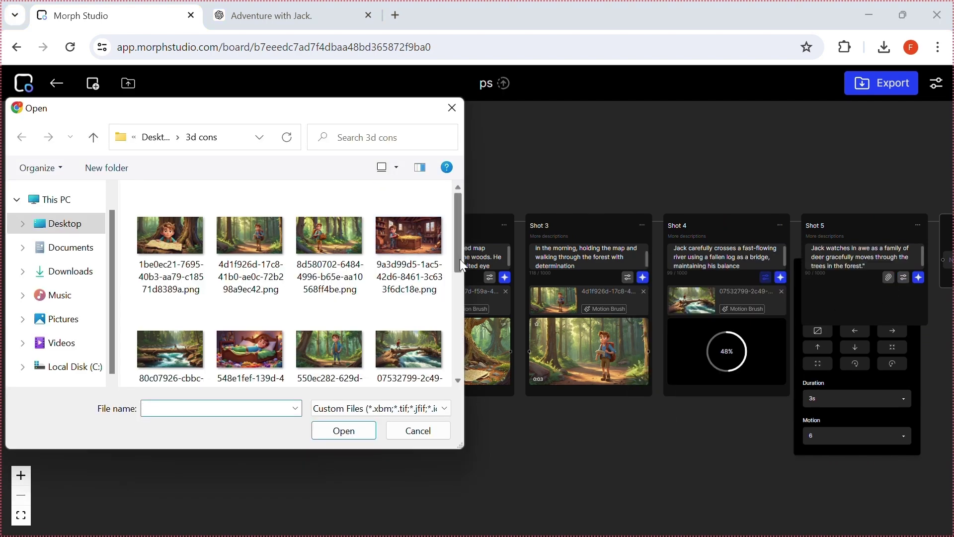
scroll(328, 299, down, 3)
click(409, 228)
click(343, 432)
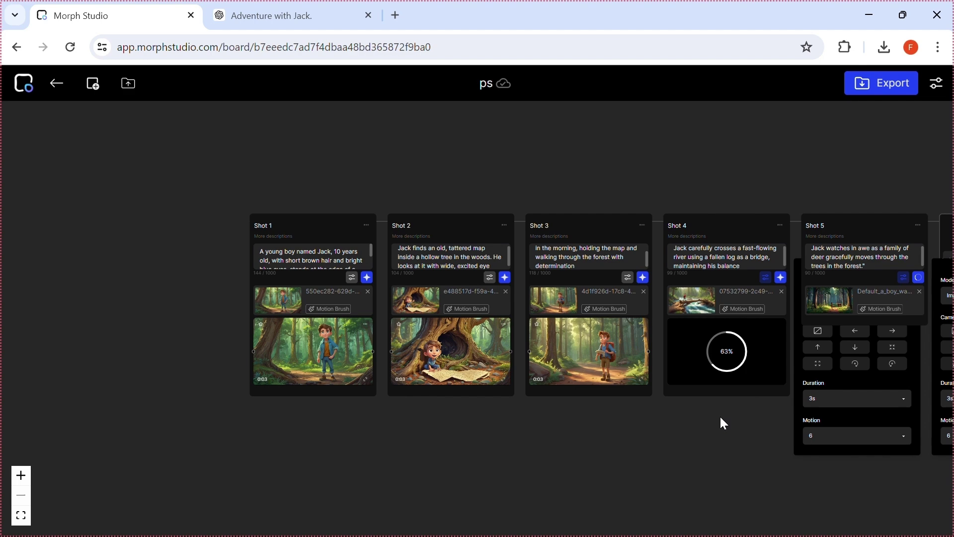
scroll(845, 472, right, 4)
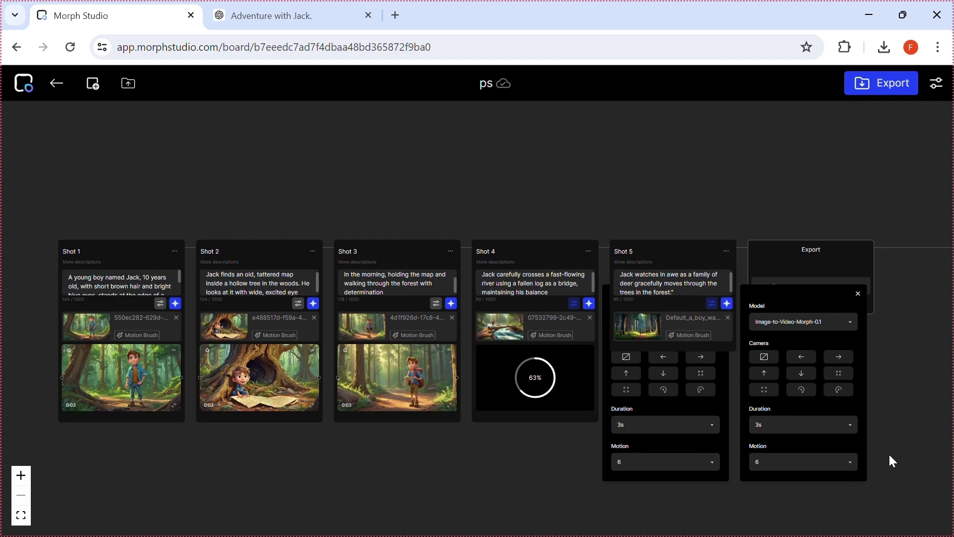
scroll(894, 462, right, 3)
click(728, 286)
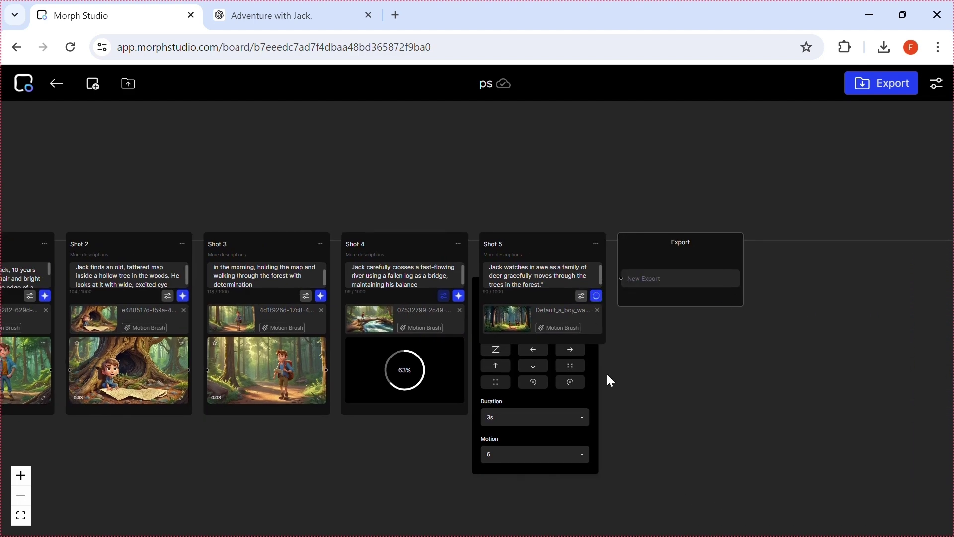
click(443, 298)
Copy Scene 6's cabin prompt from ChatGPT into Shot 6
click(273, 15)
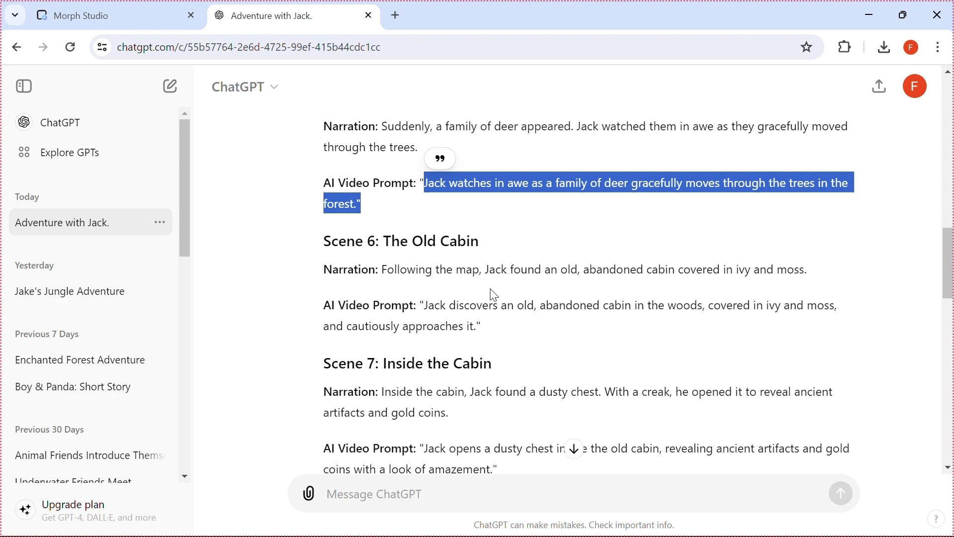
drag(425, 306, 476, 324)
right_click(475, 324)
click(495, 338)
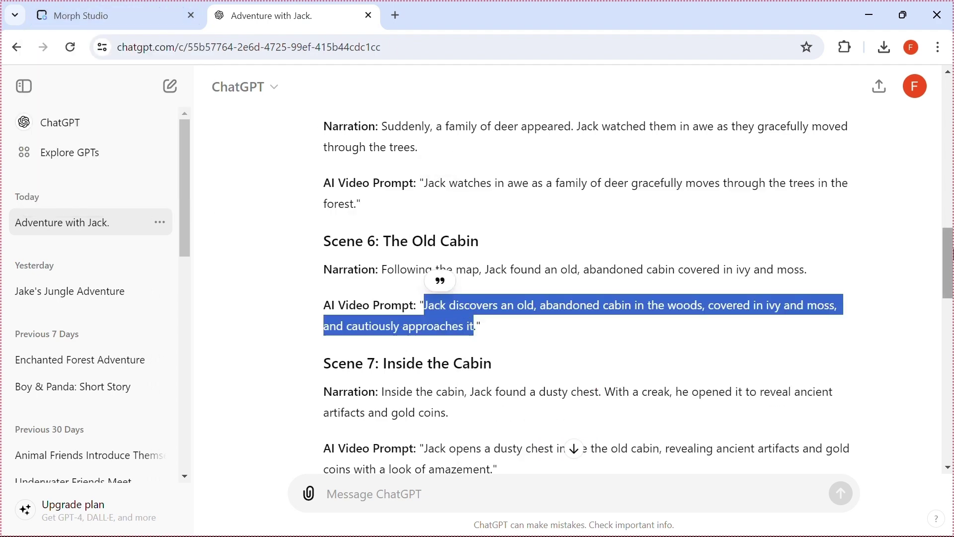
scroll(952, 271, down, 2)
key(ctrl+Tab)
right_click(657, 269)
click(691, 439)
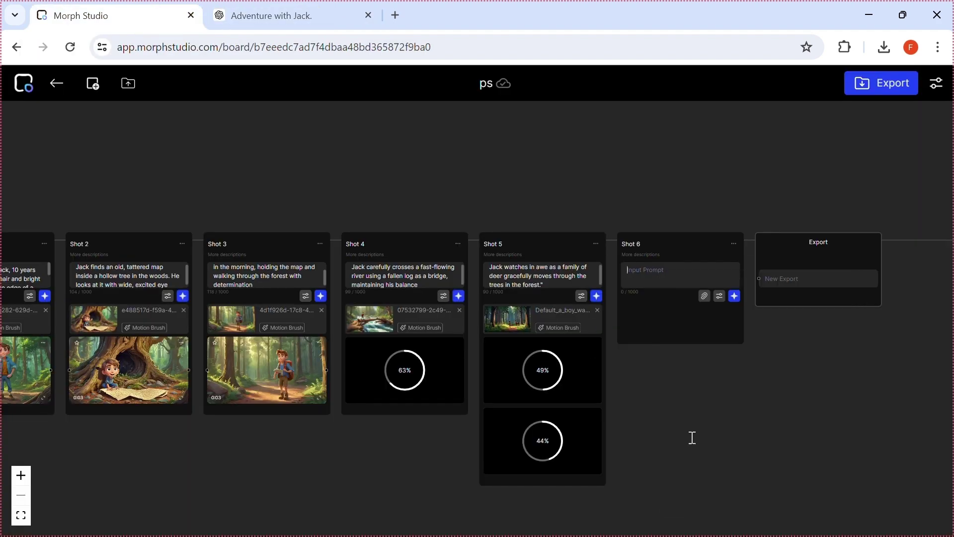
Attach the cabin-interior image to Shot 6, set duration to 4s, and generate
click(704, 297)
drag(458, 261, 457, 324)
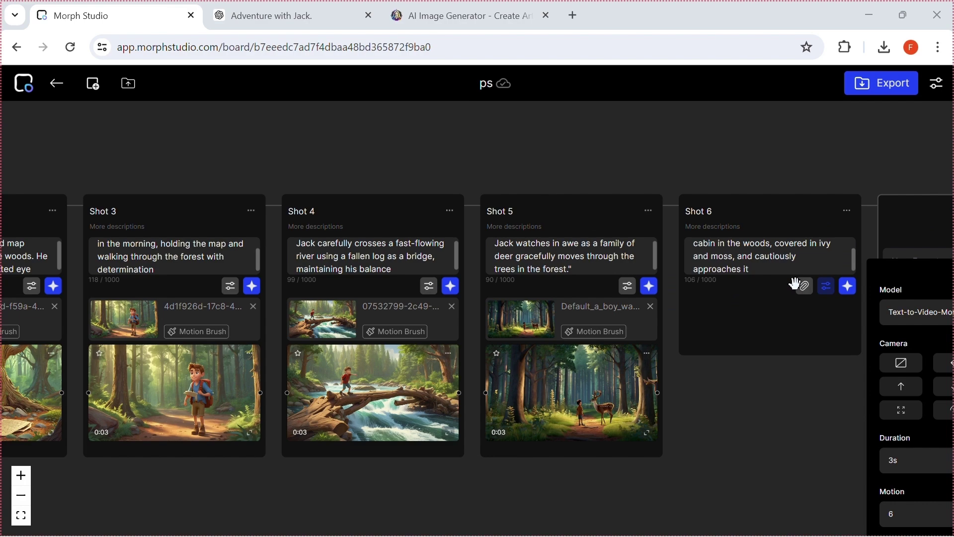
click(796, 284)
scroll(384, 256, down, 5)
click(249, 318)
click(344, 430)
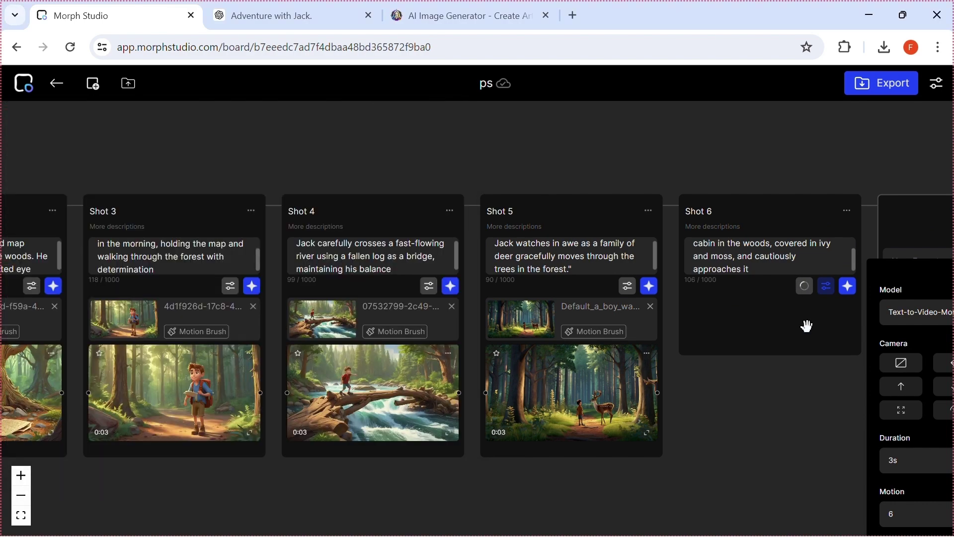
click(831, 298)
click(910, 460)
click(912, 363)
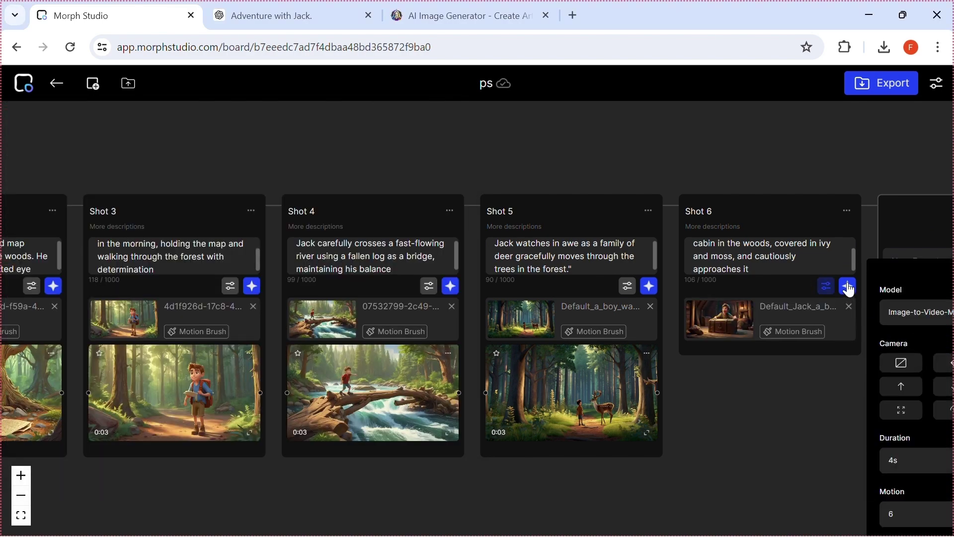
scroll(201, 457, down, 3)
click(602, 301)
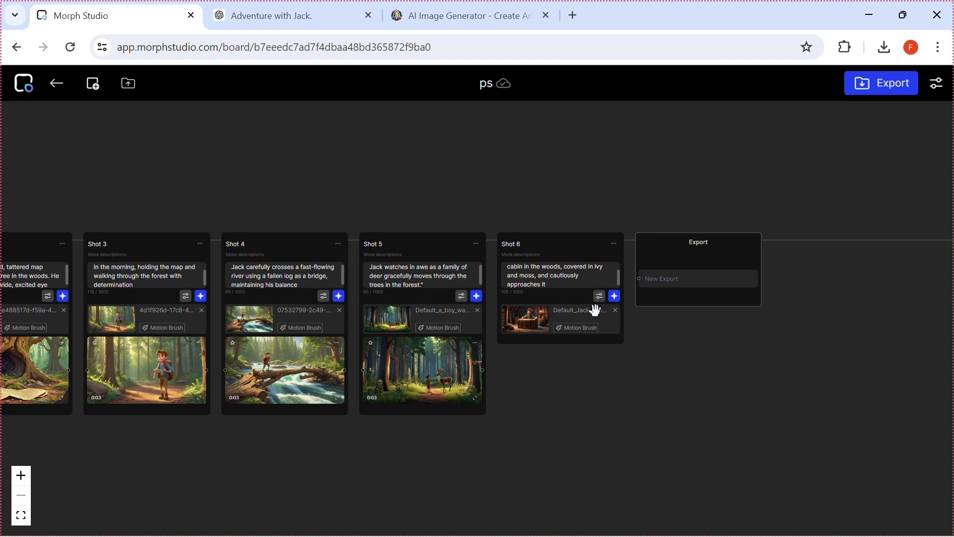
Copy Scene 7's dusty-chest prompt from ChatGPT into Shot 7
click(278, 15)
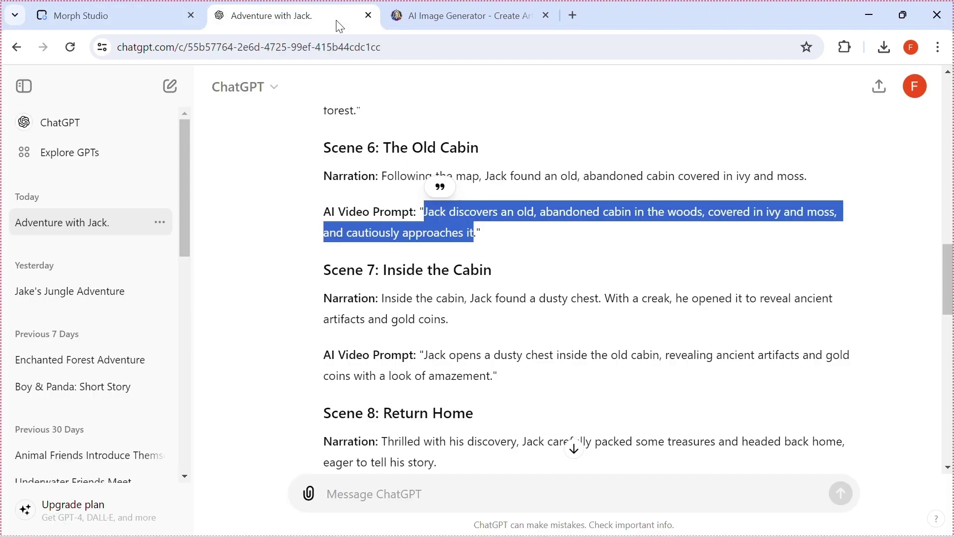
drag(380, 298, 420, 315)
drag(426, 355, 492, 376)
right_click(493, 377)
click(503, 216)
click(80, 15)
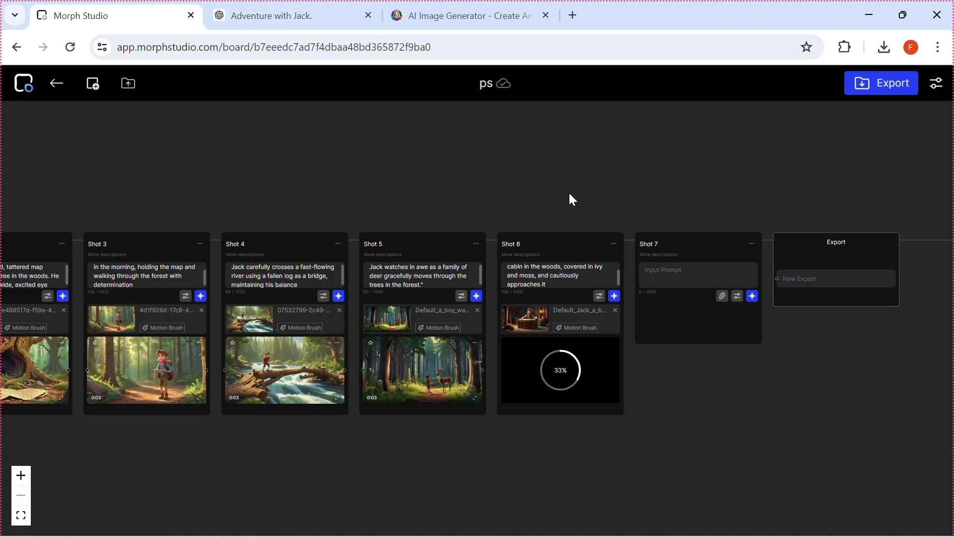
right_click(671, 281)
click(713, 201)
Attach the cabin-interior image to Shot 7, set duration to 4s, and generate
click(723, 296)
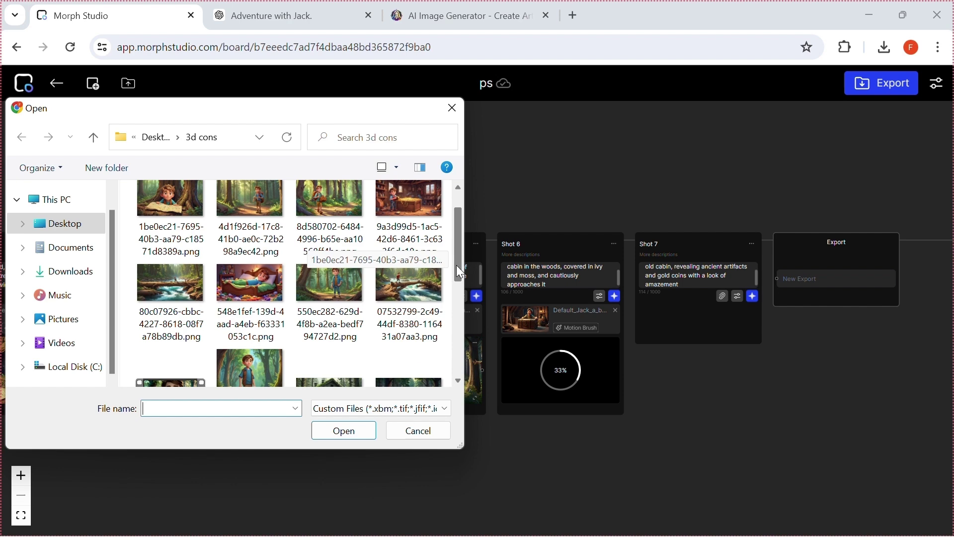
scroll(456, 265, up, 2)
click(409, 209)
click(345, 430)
click(738, 297)
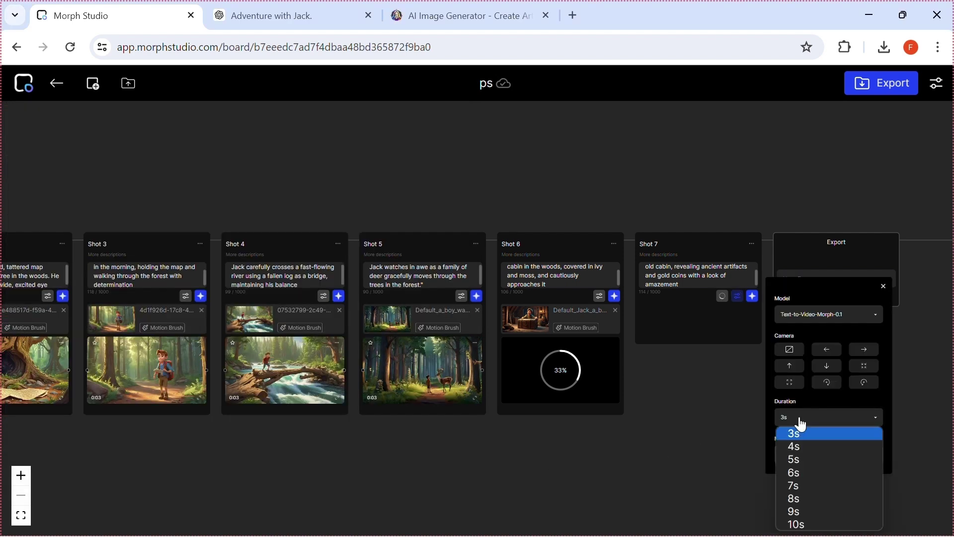
click(730, 436)
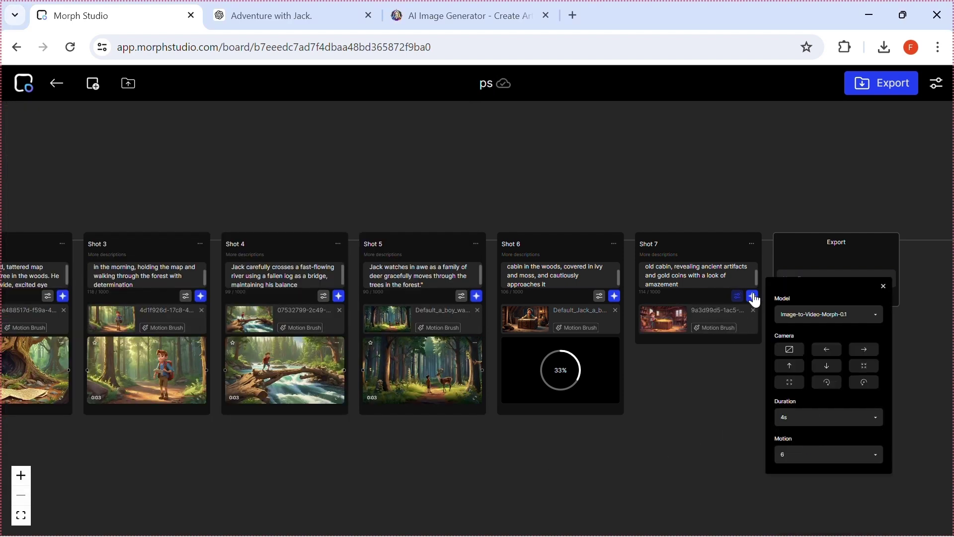
click(885, 290)
Copy Scene 8's return-home prompt from ChatGPT into Shot 8
click(797, 283)
click(271, 15)
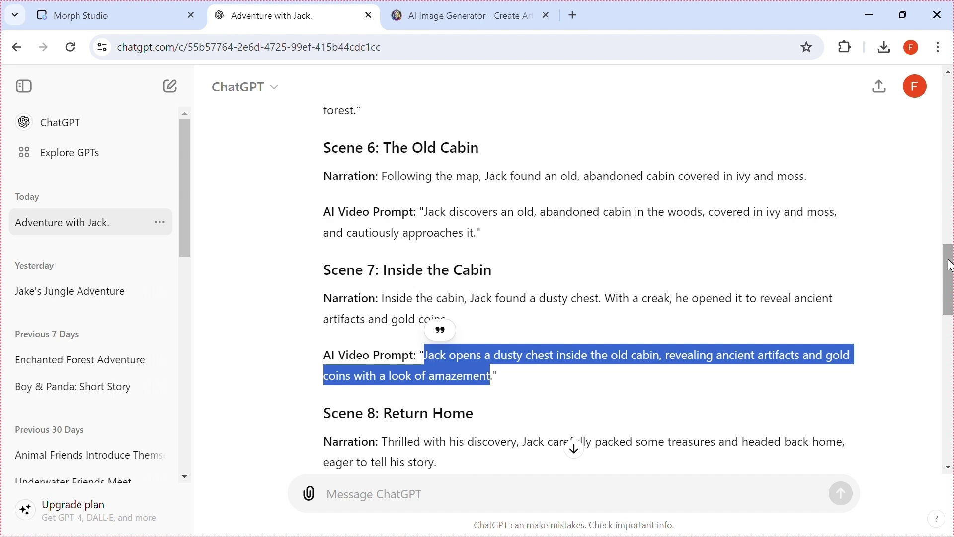
click(437, 330)
scroll(433, 318, down, 4)
drag(424, 298, 499, 322)
right_click(496, 323)
click(511, 337)
click(82, 15)
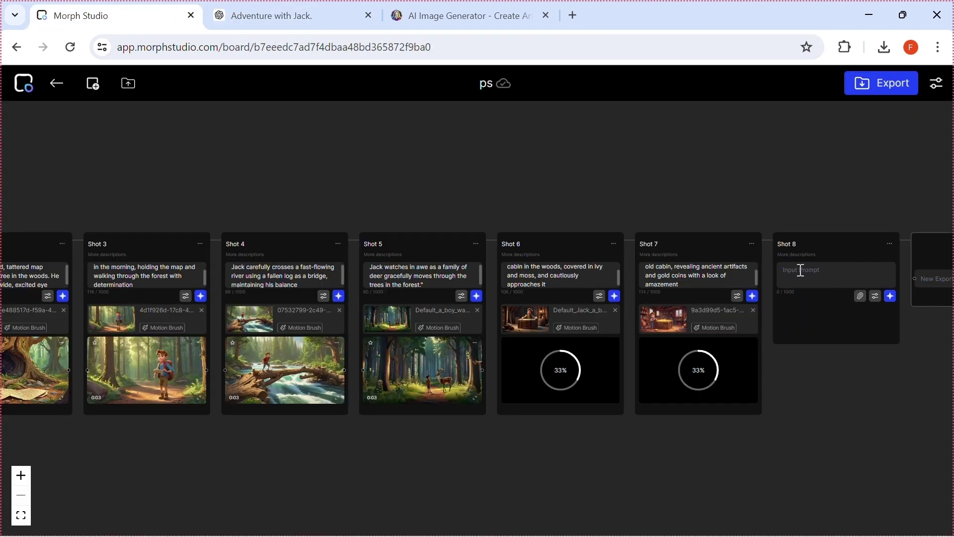
right_click(792, 270)
click(693, 414)
Attach the boy-walking-through-forest image to Shot 8 and start generating it
click(860, 296)
click(318, 216)
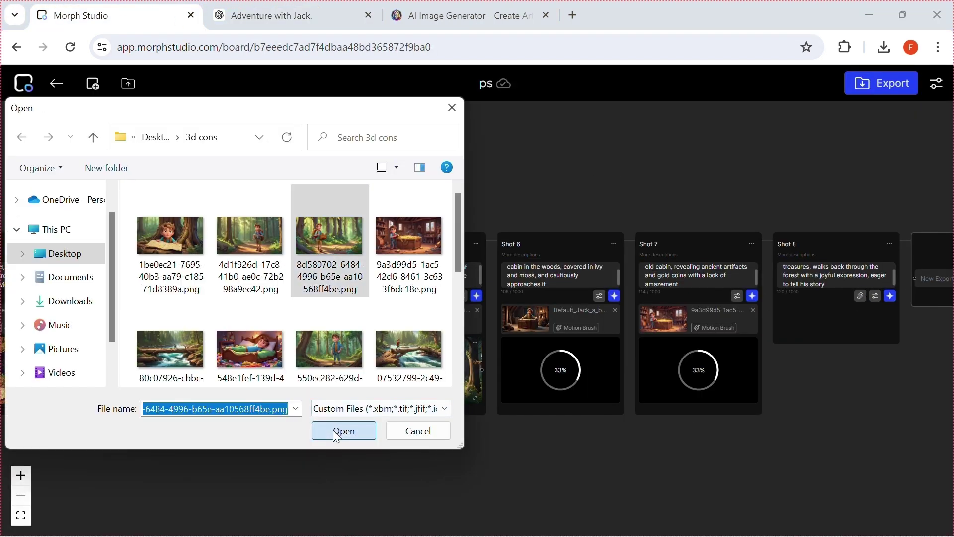
click(335, 429)
drag(878, 301, 691, 298)
click(690, 299)
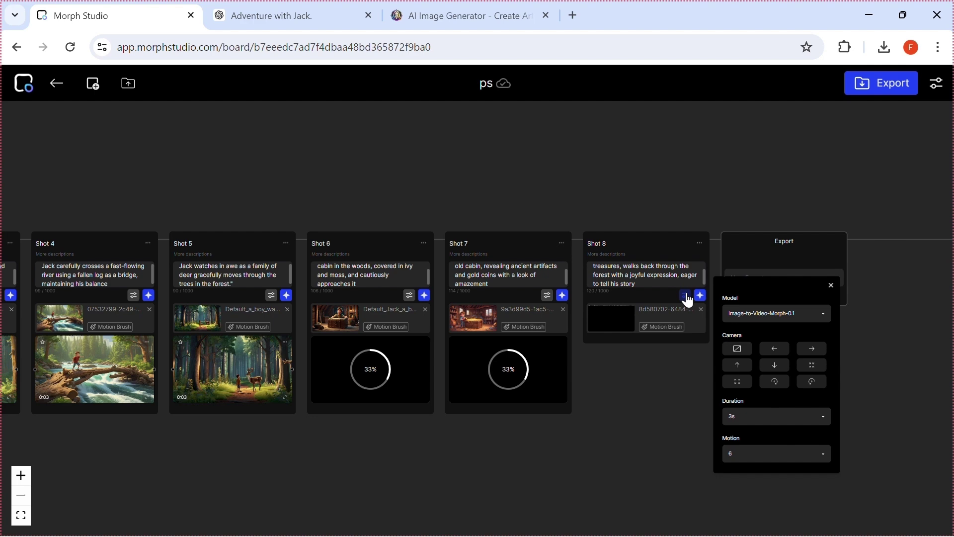
click(700, 297)
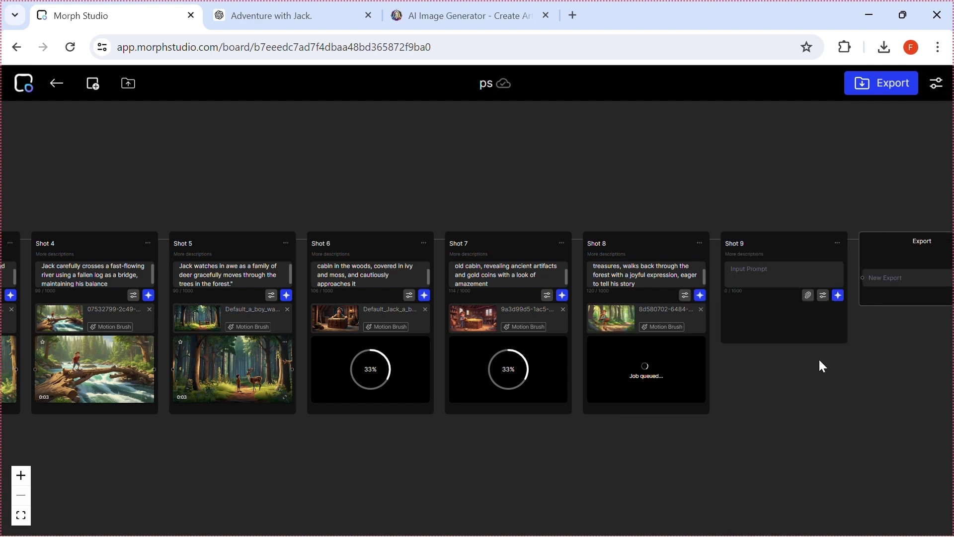
Copy the Scene 9 video prompt from ChatGPT and paste it into Shot 9
click(268, 15)
drag(425, 241, 568, 273)
right_click(541, 262)
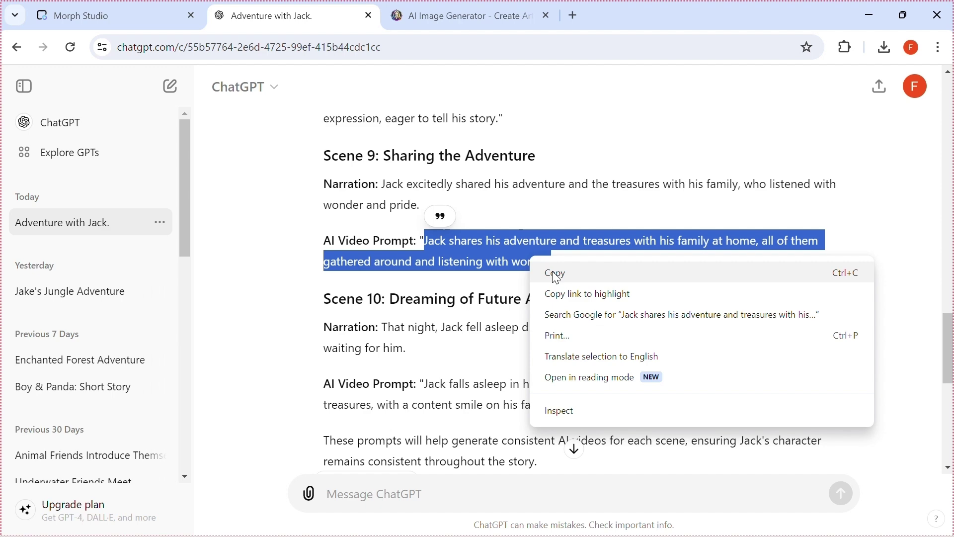
click(551, 273)
click(80, 16)
click(809, 296)
scroll(458, 312, down, 2)
scroll(434, 224, up, 2)
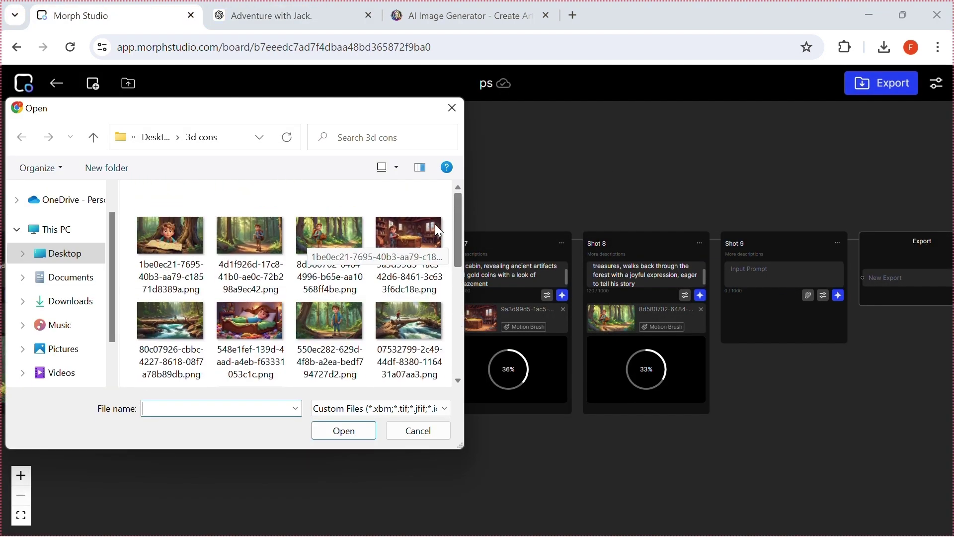
scroll(434, 224, down, 4)
click(452, 108)
click(758, 271)
key(ctrl+v)
Load Shot 9's reference image and generate its video clip
click(808, 295)
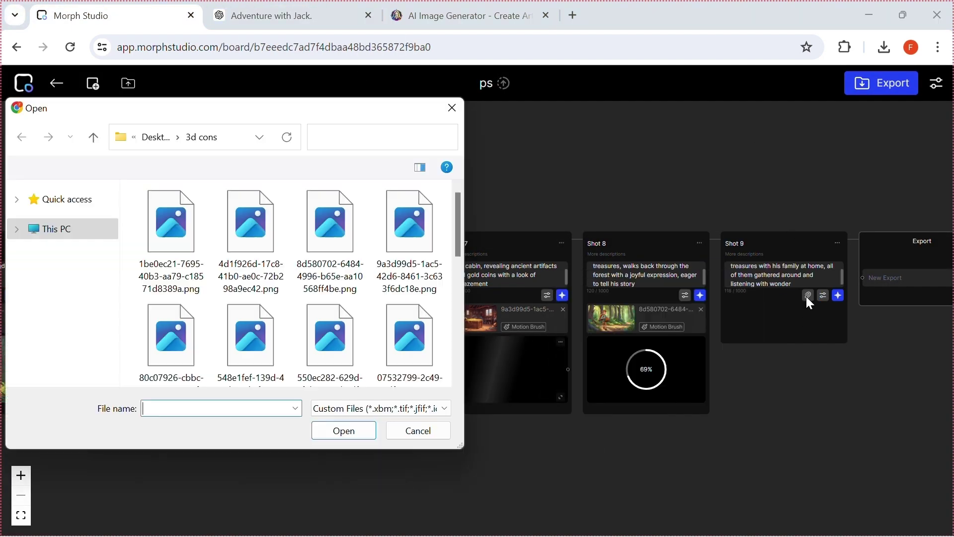
key(Escape)
click(808, 296)
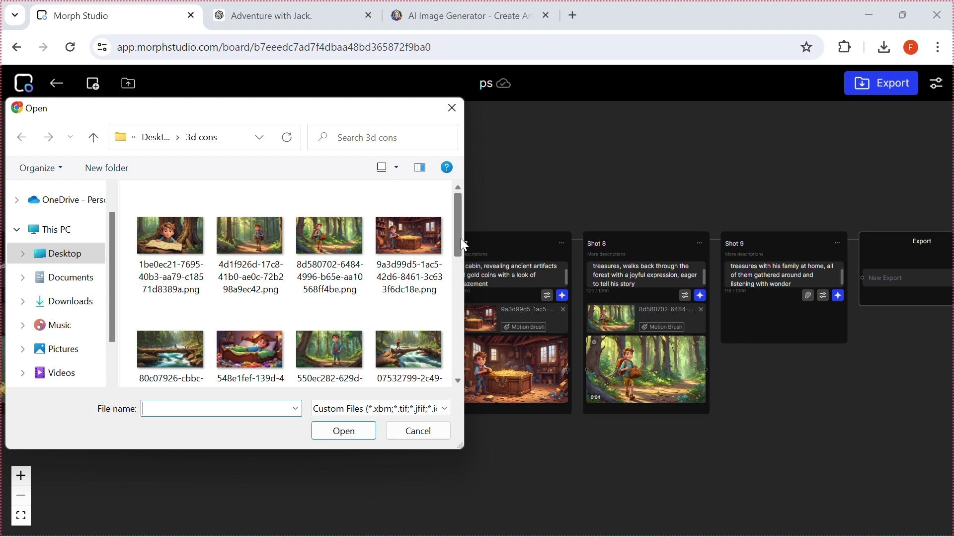
scroll(455, 264, down, 3)
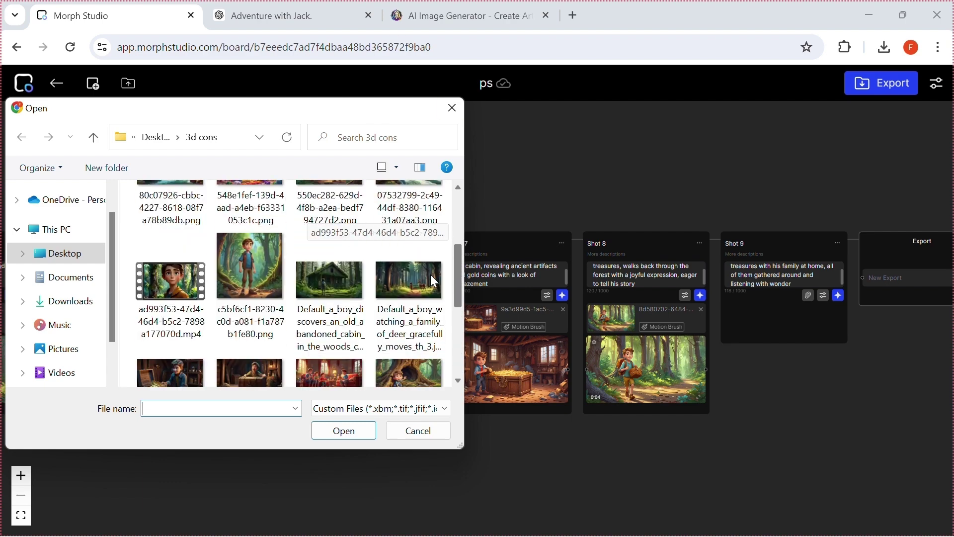
scroll(448, 274, down, 3)
double_click(333, 218)
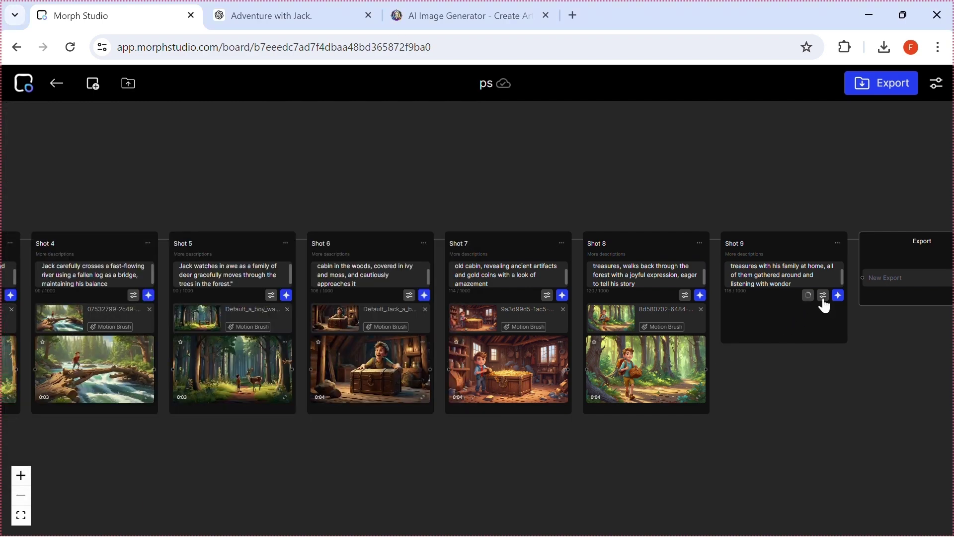
click(823, 295)
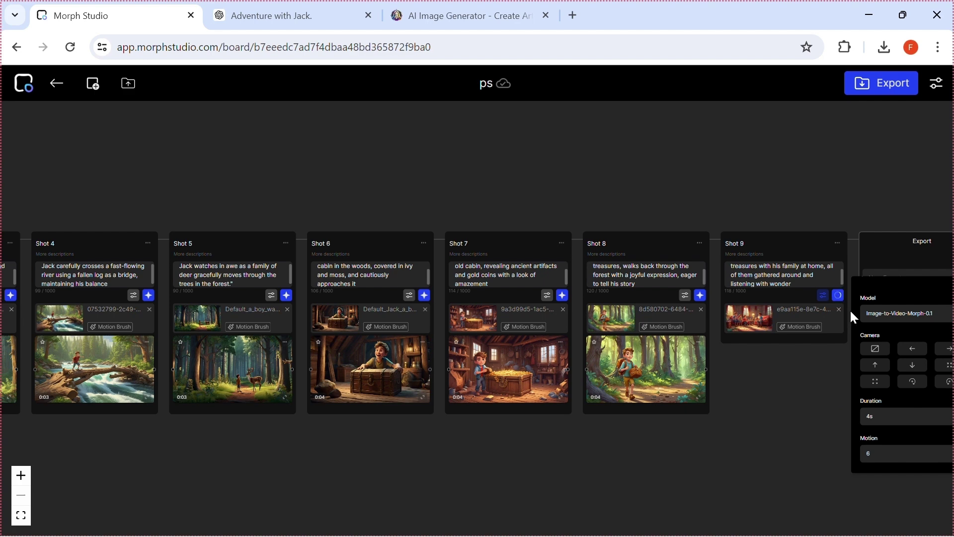
click(250, 8)
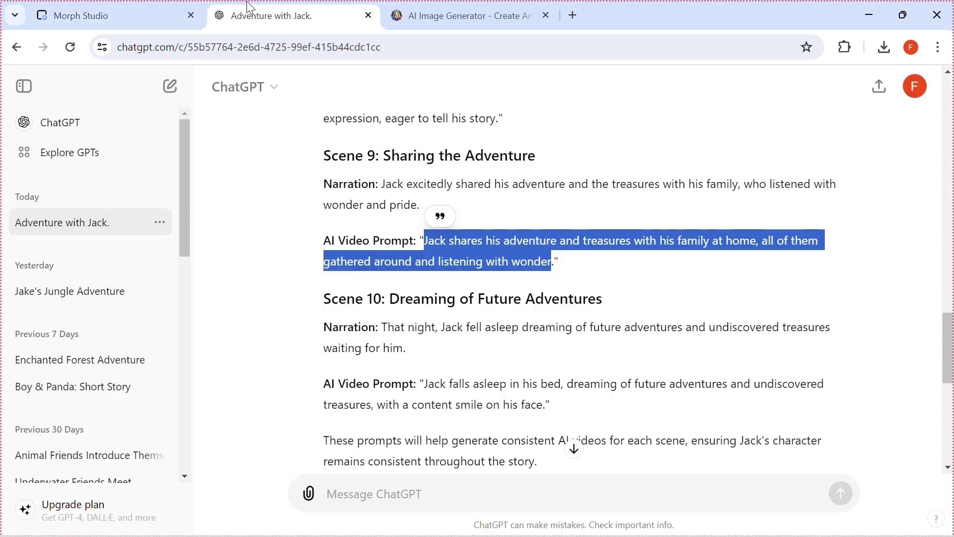
Give Shot 10 the Scene 10 prompt, the boy-watching-deer image, and 4s duration
drag(424, 383, 545, 404)
key(ctrl+c)
click(112, 12)
right_click(721, 276)
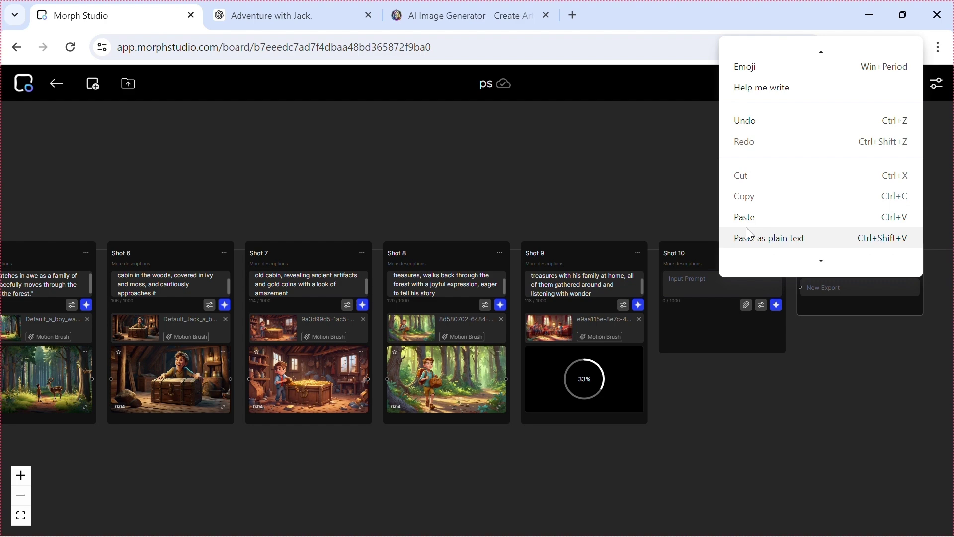
click(747, 237)
click(747, 305)
scroll(298, 279, down, 2)
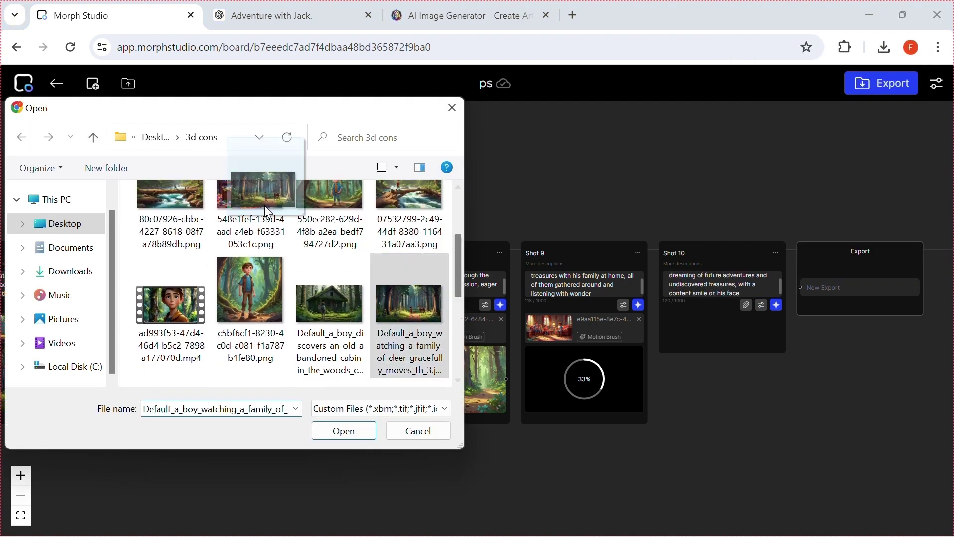
double_click(405, 286)
click(827, 429)
click(816, 341)
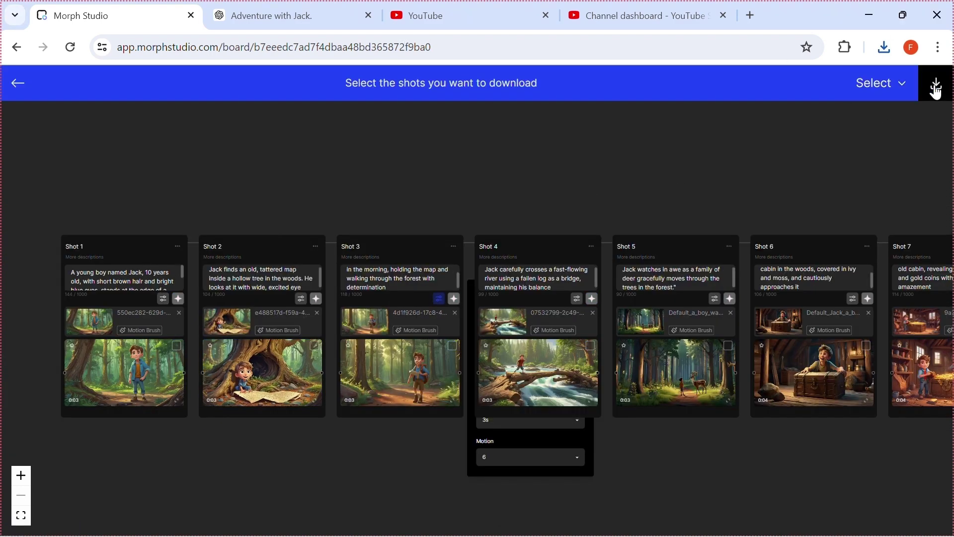
Select all shots and download them as the zip ps (1).zip
click(882, 83)
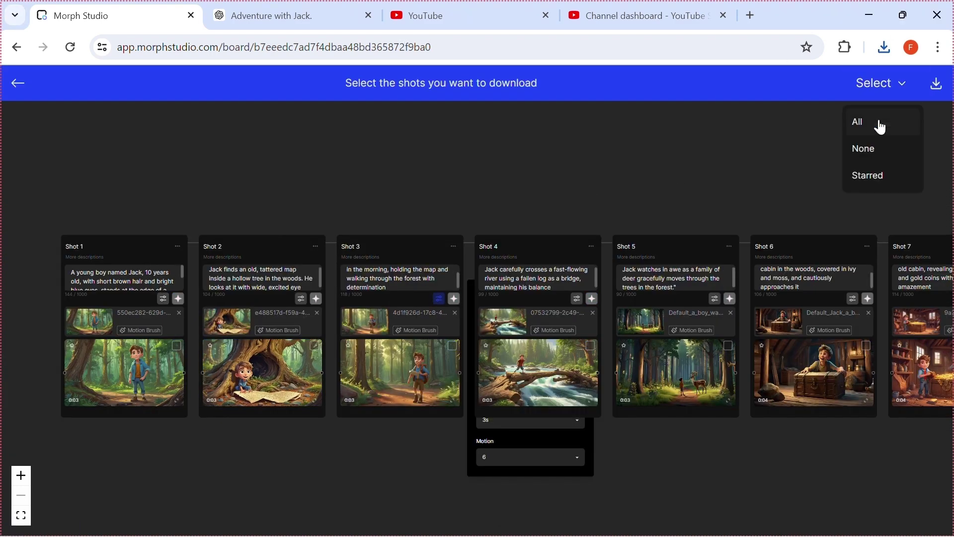
click(877, 126)
click(706, 85)
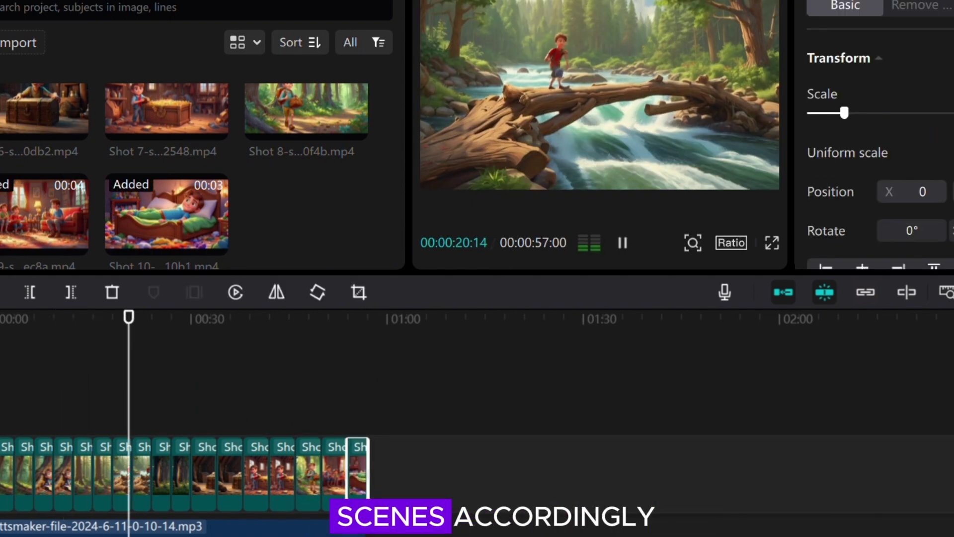
Reorder the shot clips on the CapCut timeline into story order, ending with Shot 10
key(space)
key(space)
drag(356, 472, 299, 389)
key(space)
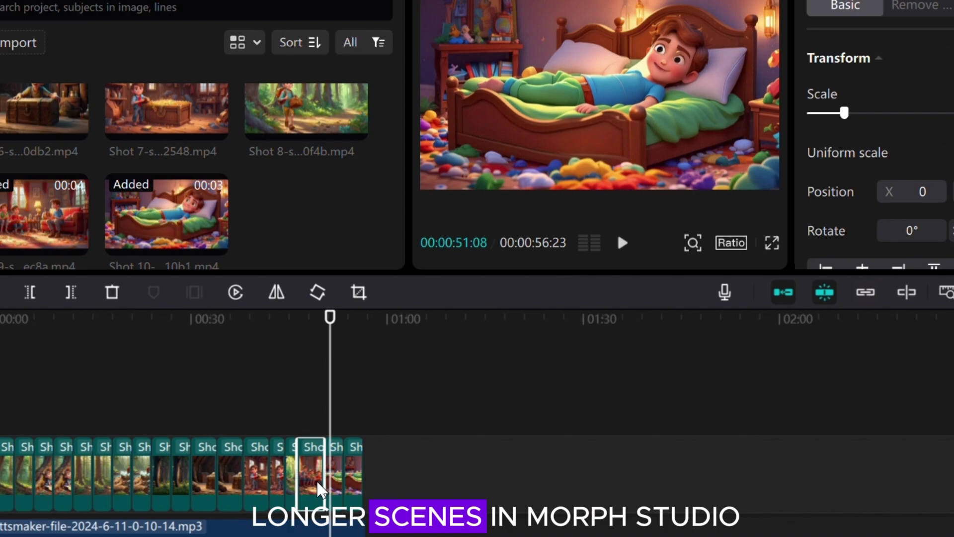
scroll(320, 486, up, 3)
drag(320, 485, 597, 472)
click(820, 484)
key(space)
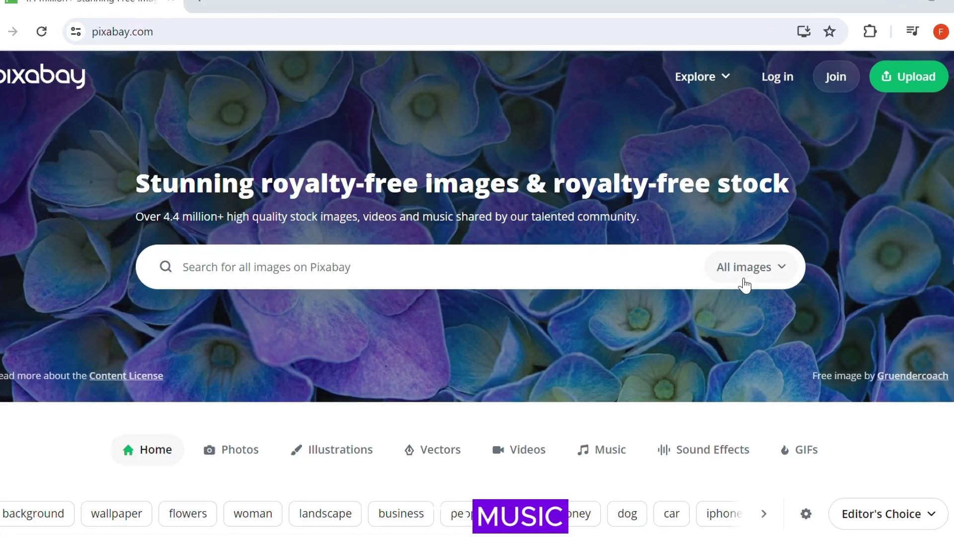
On Pixabay, search Music for 'adventurous song' and download the Adventurous Epic Heroic soundtrack
click(728, 270)
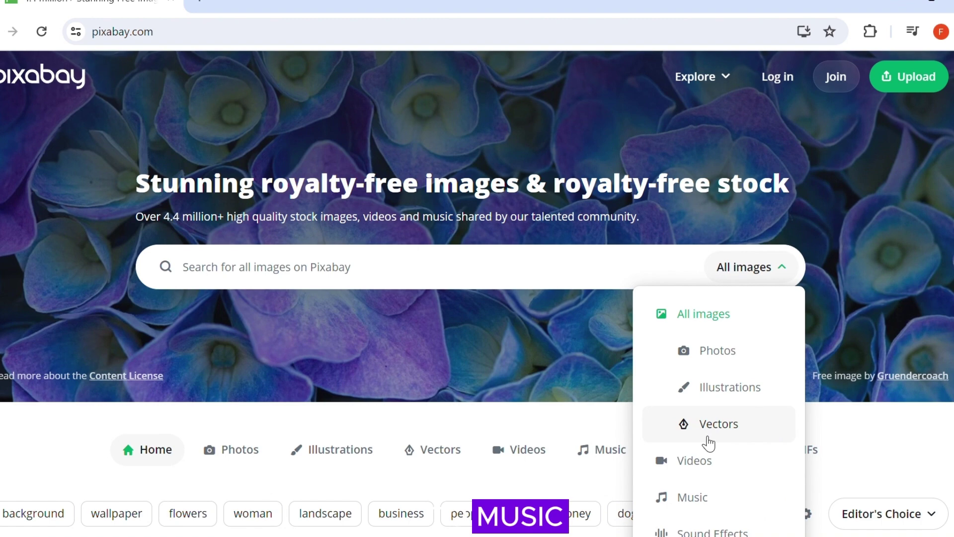
click(670, 482)
click(435, 269)
text(ad)
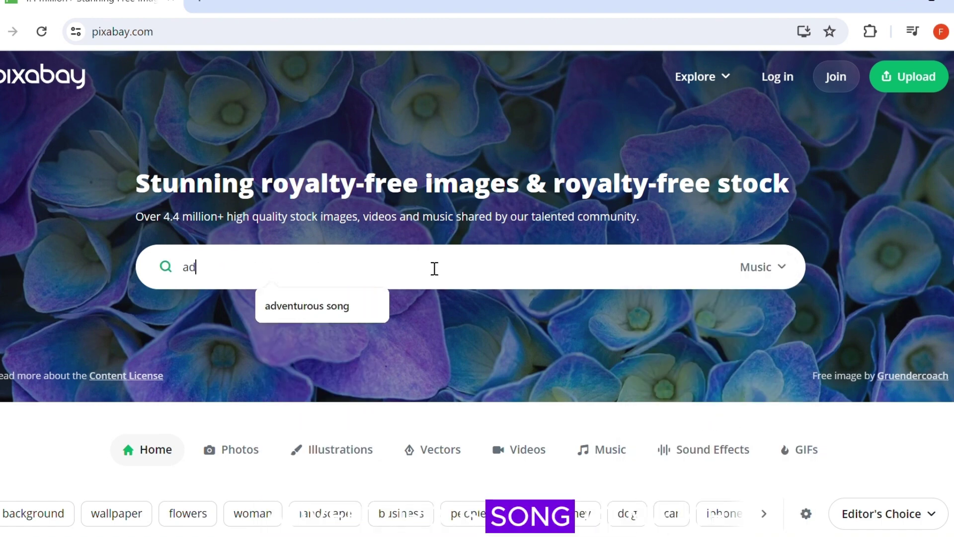
click(354, 312)
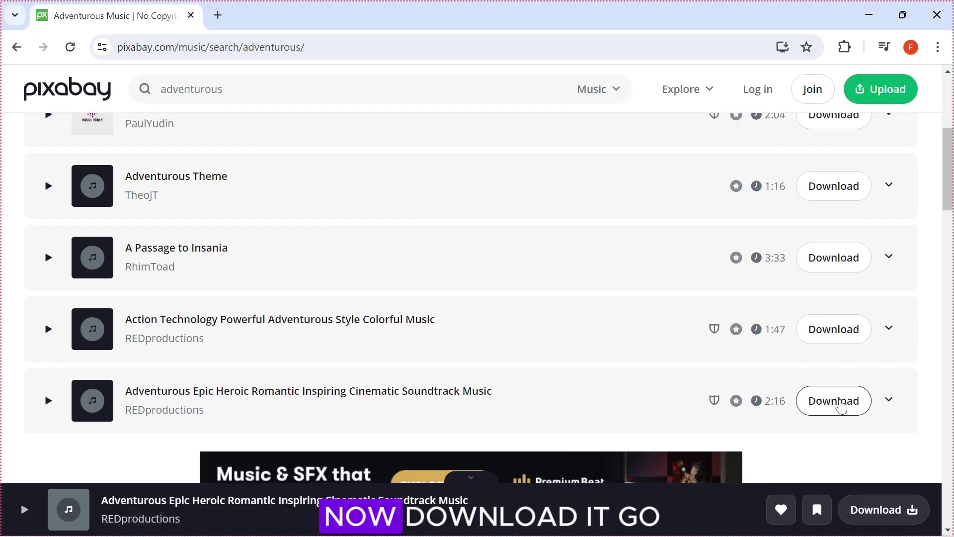
click(842, 406)
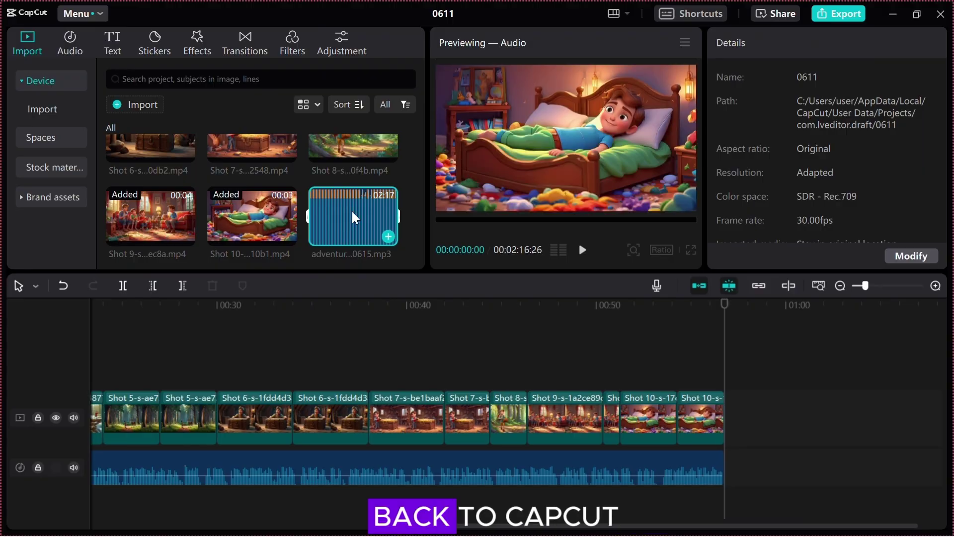
Add the downloaded song at the video's start, trim it to the video's end, and set volume to about -21.8dB
drag(355, 213, 547, 467)
key(ctrl+minus)
drag(631, 462, 520, 475)
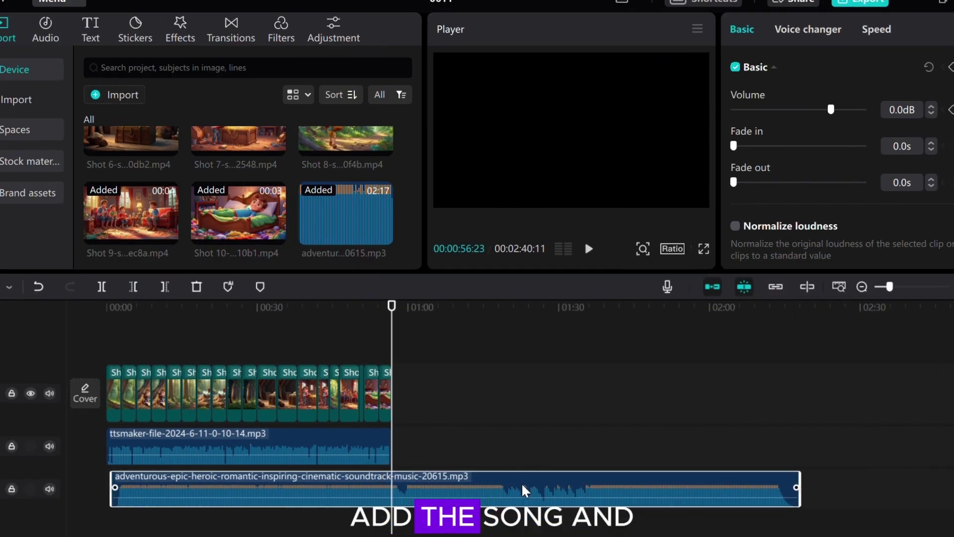
drag(799, 488, 393, 488)
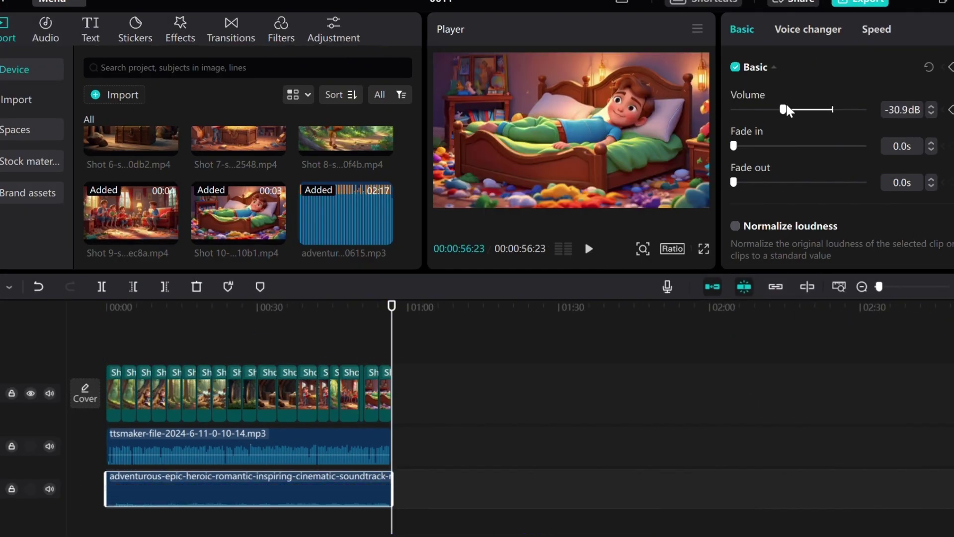
drag(787, 110, 795, 111)
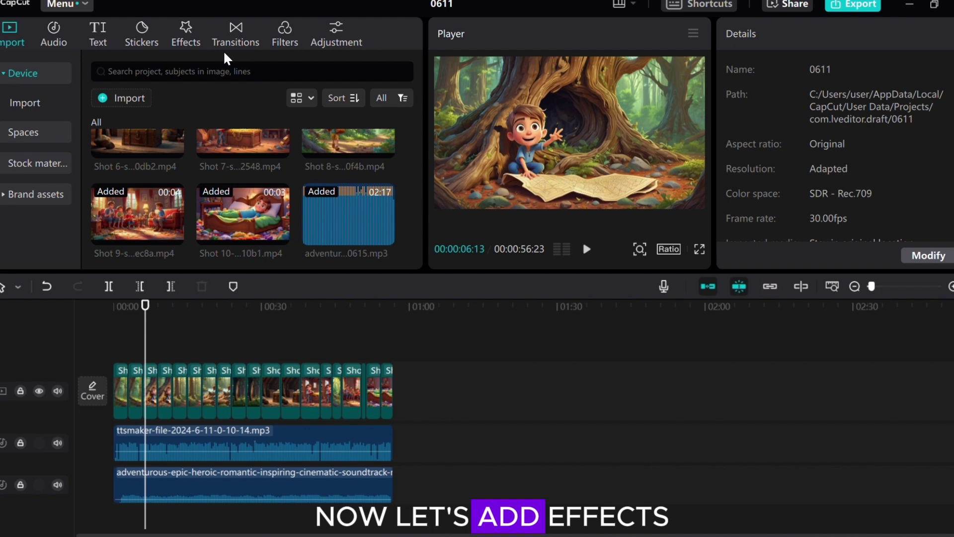
Search effects for 'stars' and lay Star Rain II over the story from the start
click(184, 38)
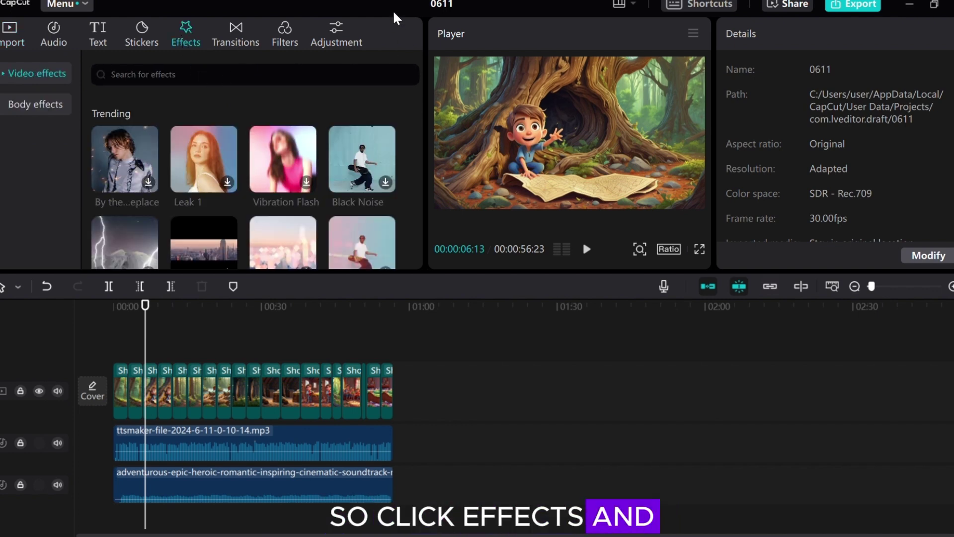
click(301, 72)
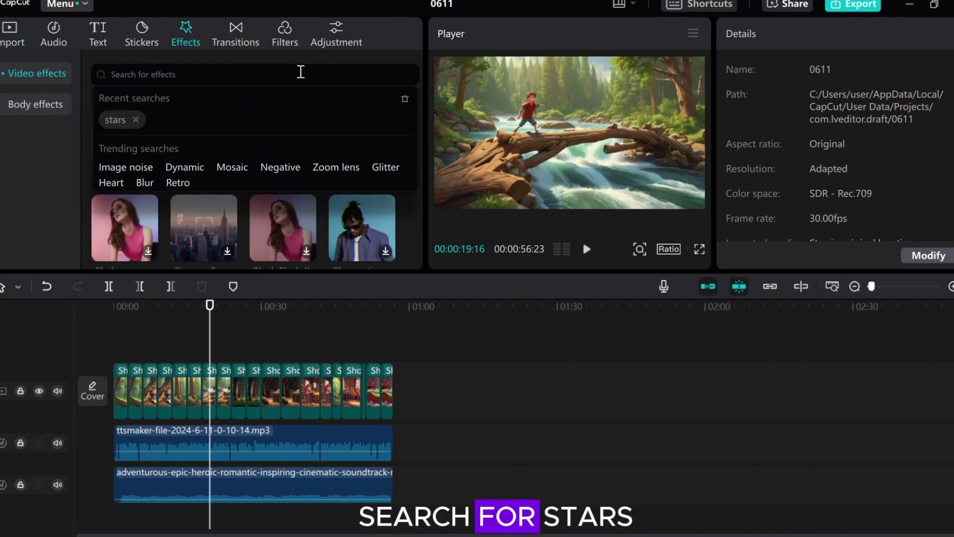
text(stars)
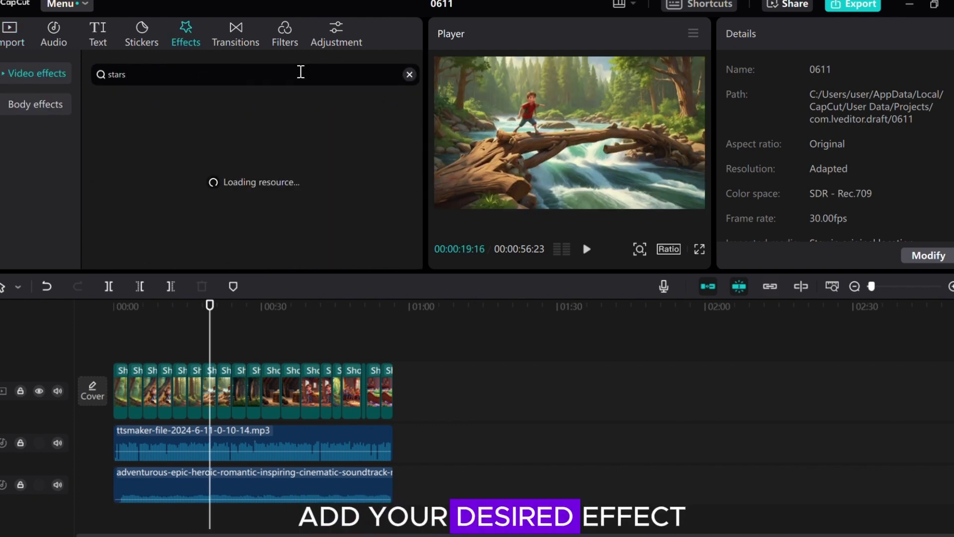
drag(277, 303, 51, 344)
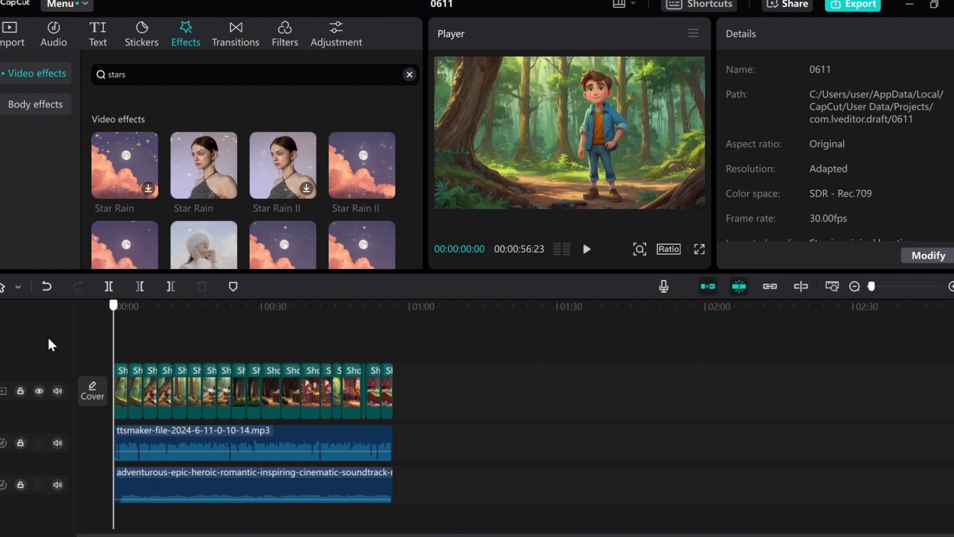
drag(357, 165, 394, 368)
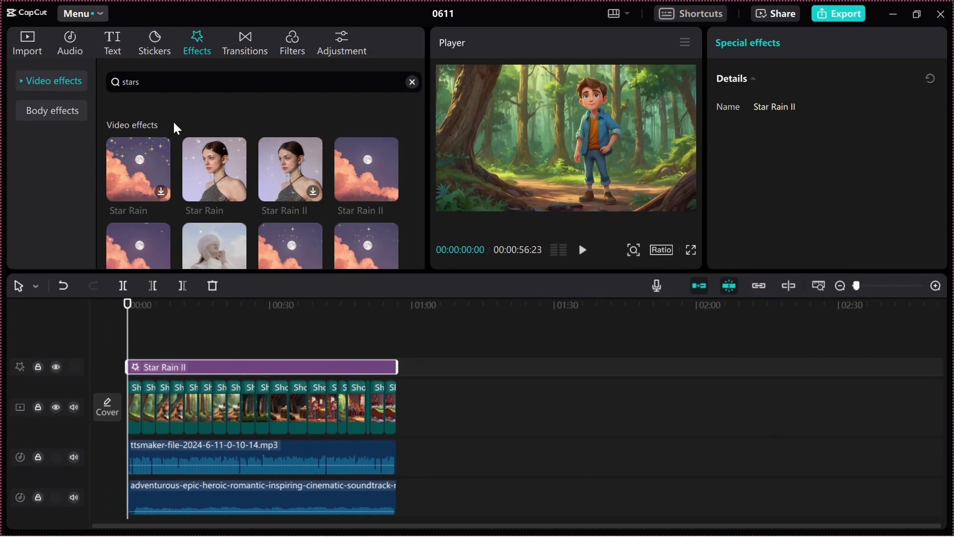
Generate English auto captions from the narration and apply the QUICK template to them
click(114, 54)
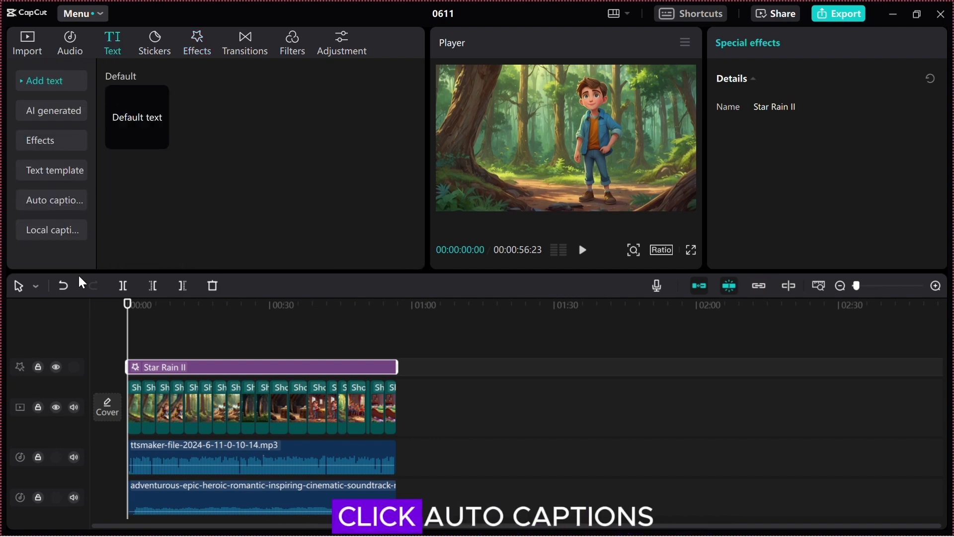
click(61, 203)
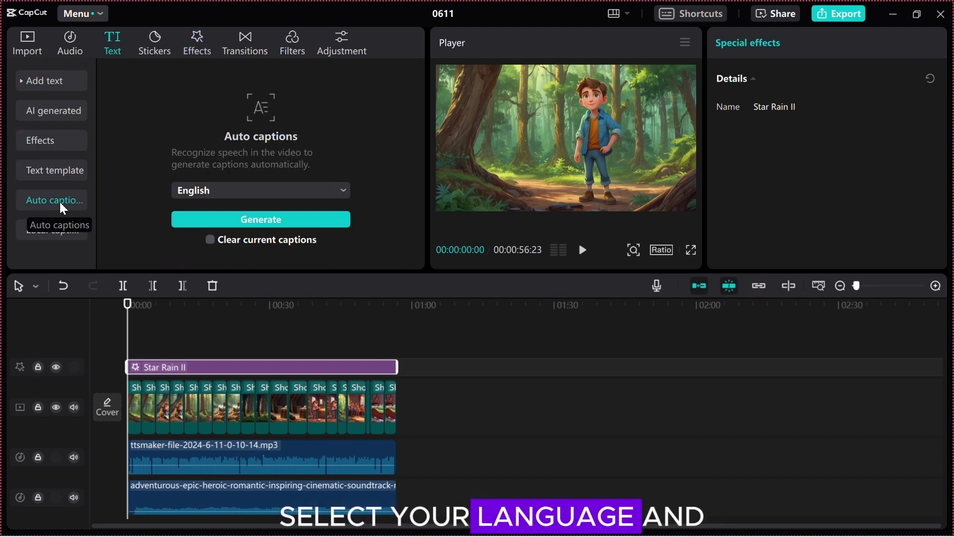
click(228, 222)
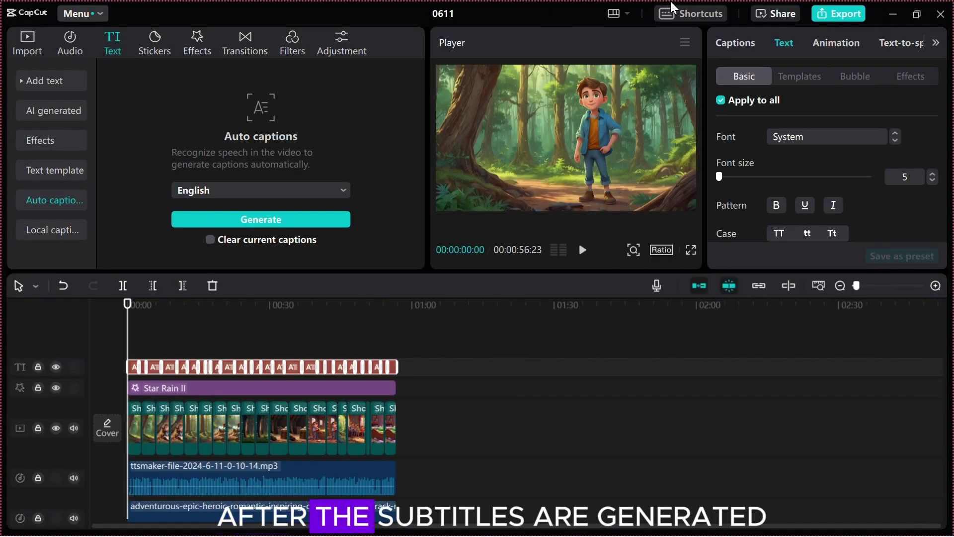
click(812, 75)
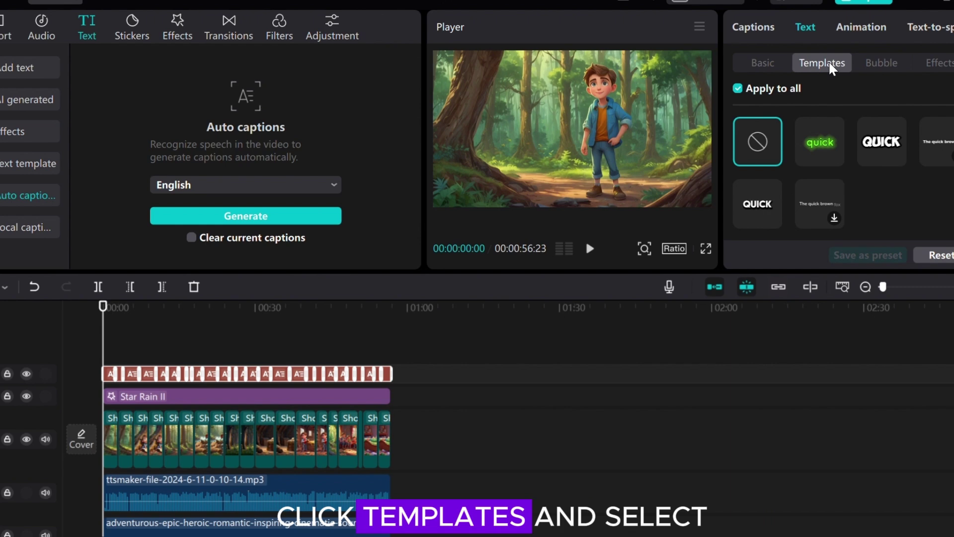
click(759, 207)
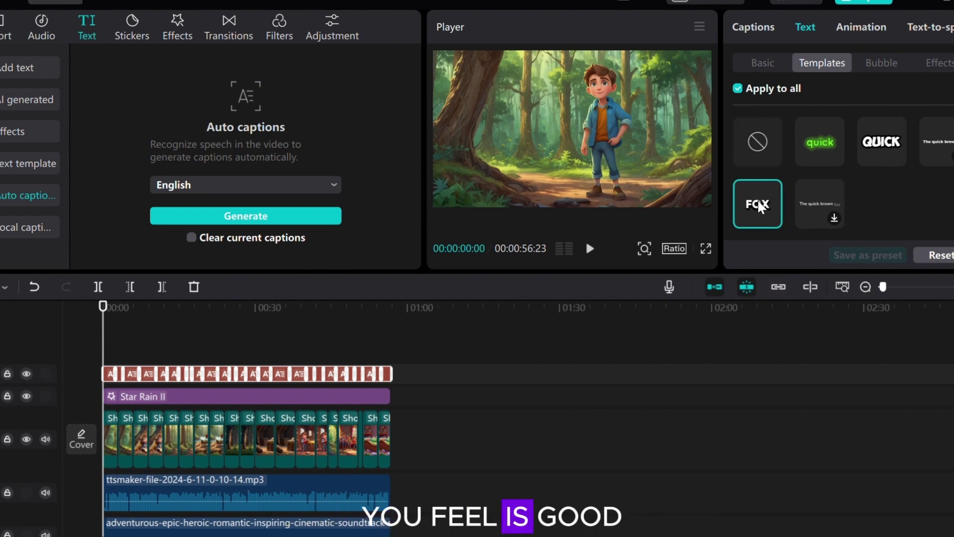
key(space)
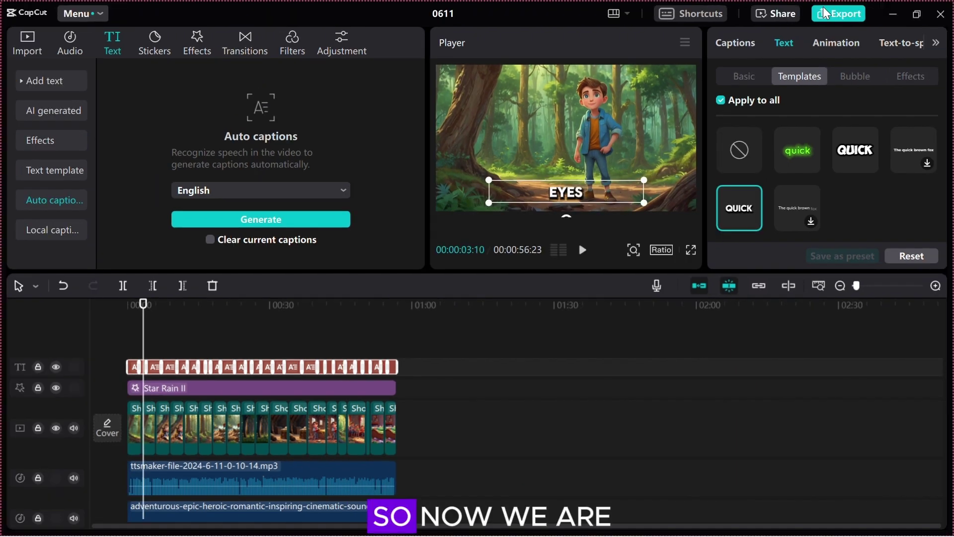
Rename the export file from '0611' to '3d story'
click(843, 17)
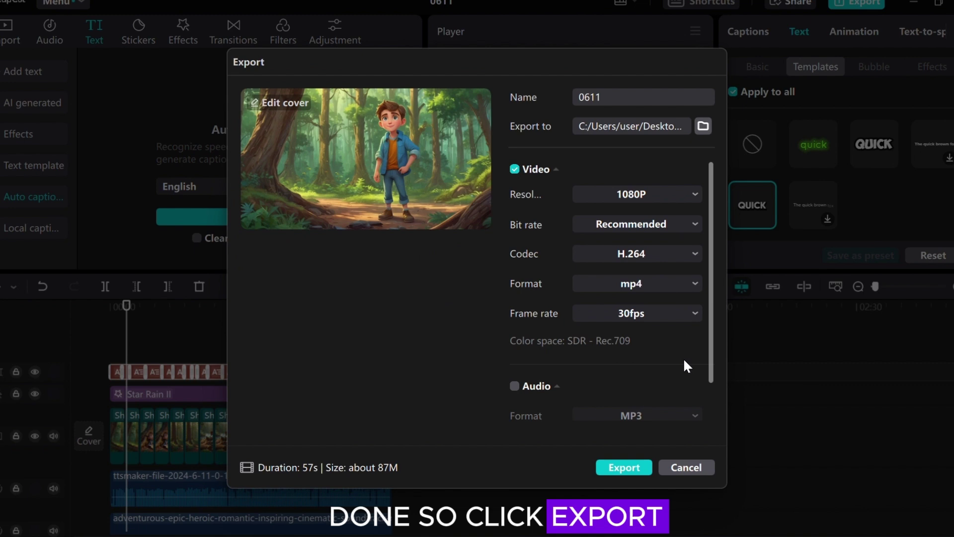
click(629, 97)
key(BackSpace)
key(BackSpace)
key(BackSpace)
key(BackSpace)
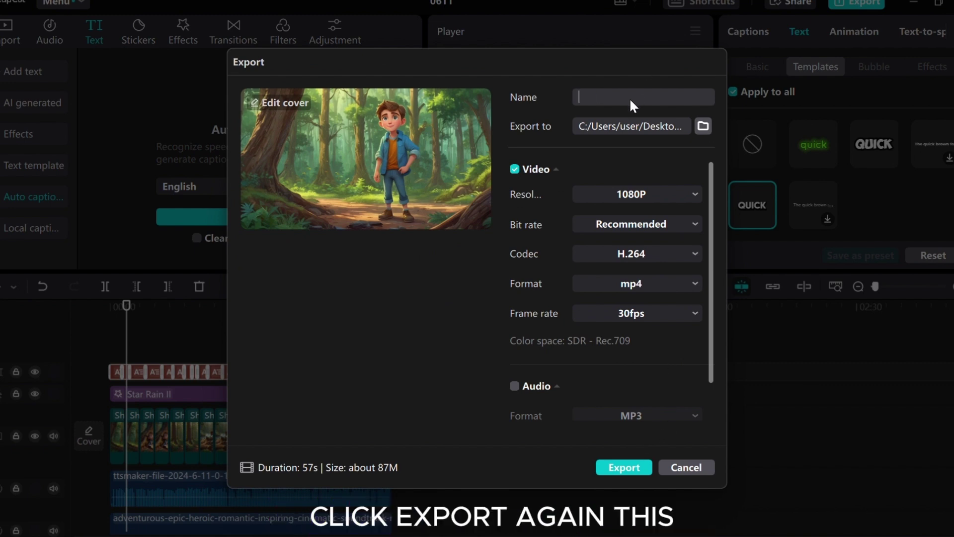
text(3d story)
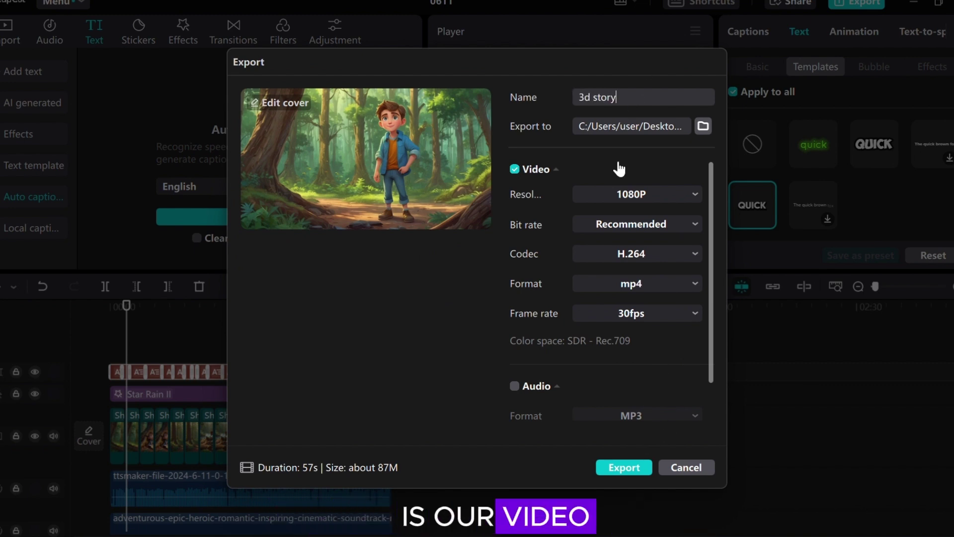